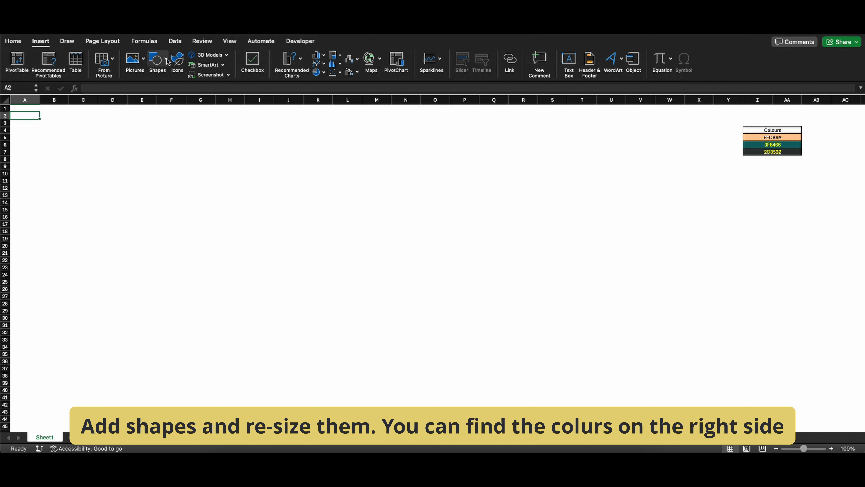
Draw a tall rounded rectangle about 8.29" high and 2.58" wide over columns A to C, starting at row 3.
click(166, 60)
click(251, 89)
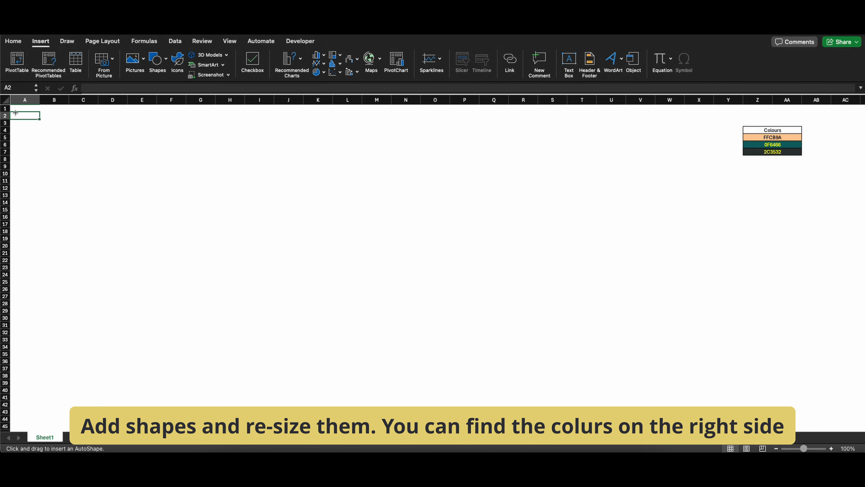
mouse_move(16, 112)
mouse_down()
mouse_move(77, 218)
mouse_move(104, 391)
mouse_move(99, 422)
mouse_up()
click(170, 221)
click(56, 116)
drag(57, 113, 57, 151)
drag(41, 213, 43, 182)
click(65, 158)
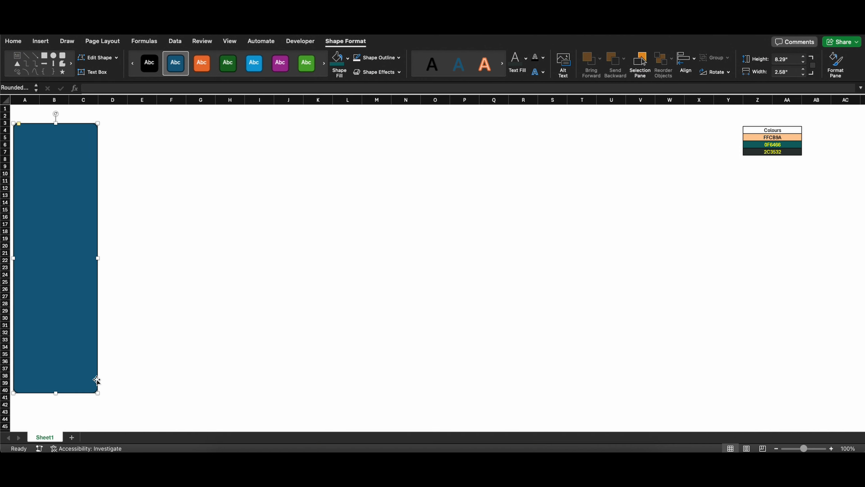
Copy the Colours table and paste it closer to the rectangle, starting at V7.
click(831, 448)
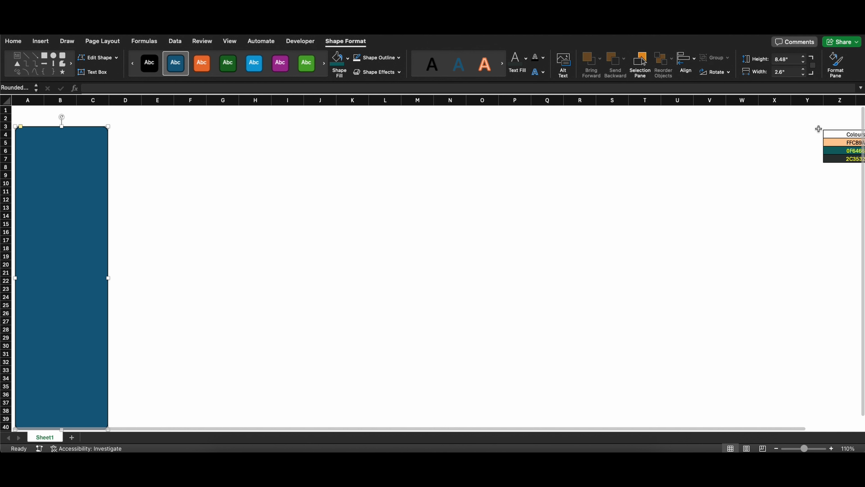
drag(834, 135, 805, 167)
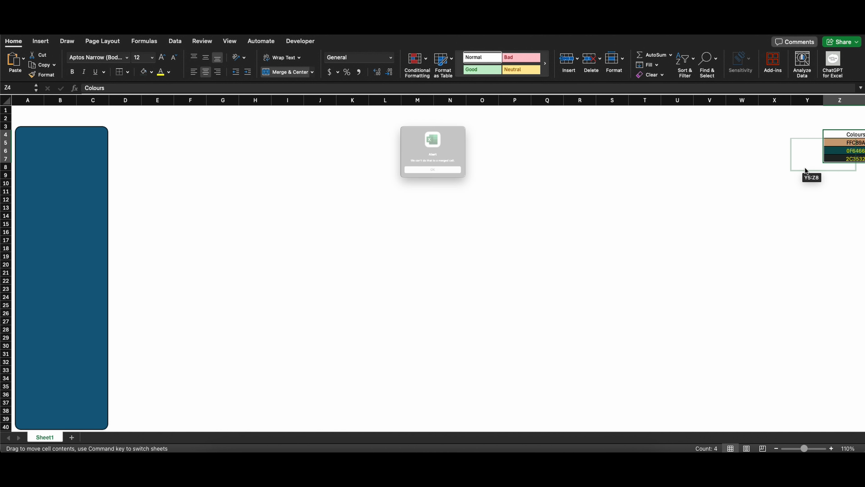
click(442, 187)
key(super+c)
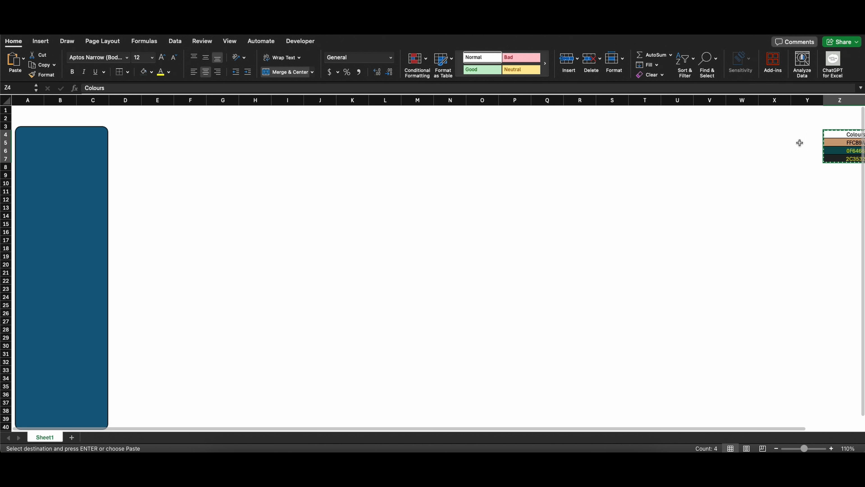
click(711, 158)
key(super+v)
drag(844, 127, 840, 191)
click(831, 448)
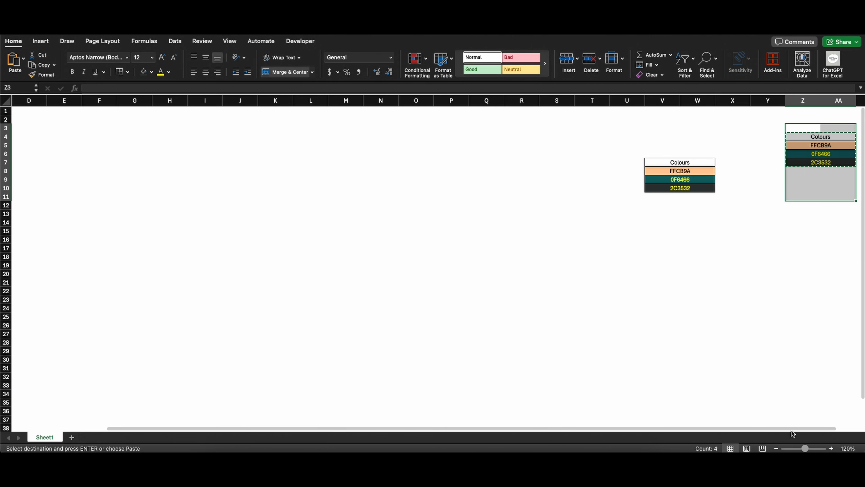
drag(794, 430, 688, 429)
scroll(355, 274, down, 1)
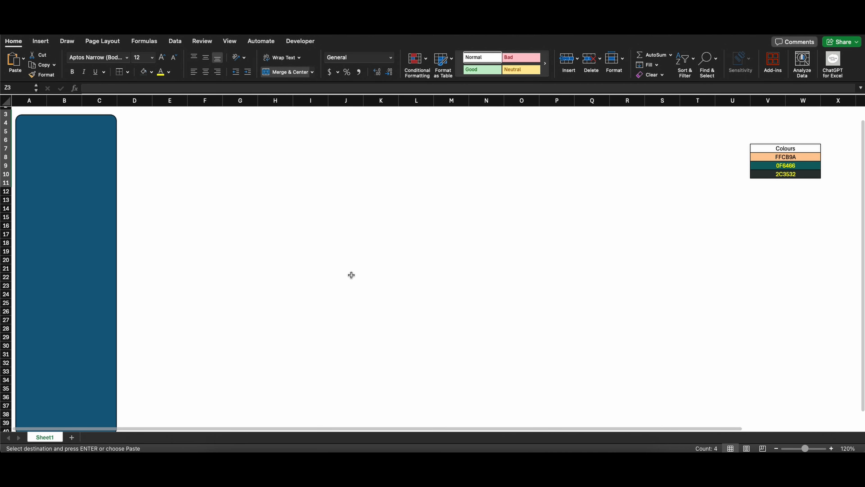
Increase the tall rectangle's corner rounding and move it up to start at row 2.
click(21, 124)
drag(21, 124, 24, 124)
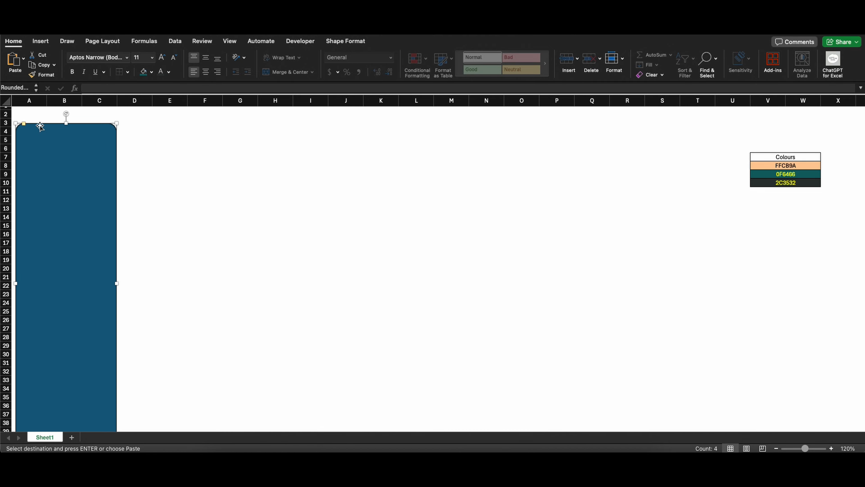
click(205, 149)
mouse_move(60, 176)
mouse_down()
mouse_move(56, 164)
mouse_move(73, 169)
mouse_up()
Fill the tall rectangle with the palette's teal 0F6466 and remove its outline.
click(345, 41)
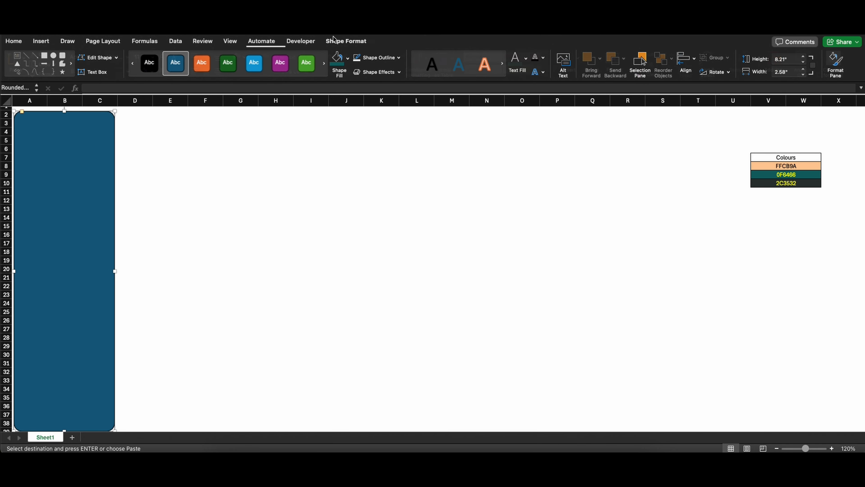
click(343, 60)
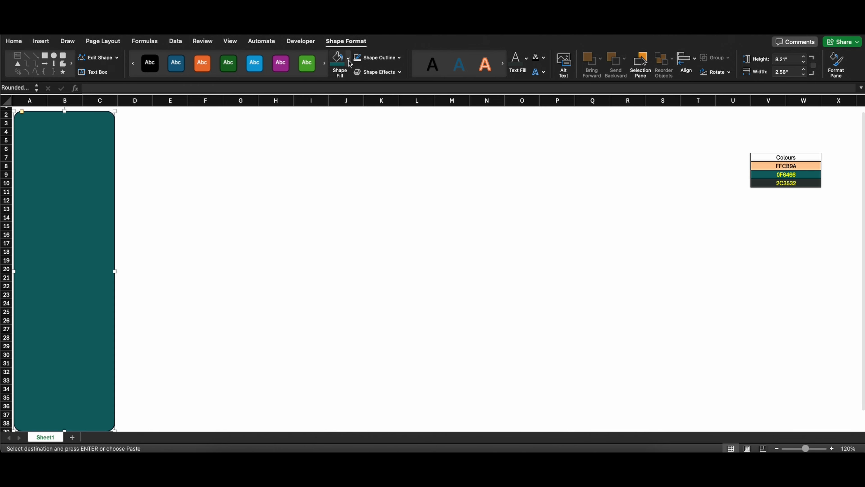
click(400, 58)
click(396, 85)
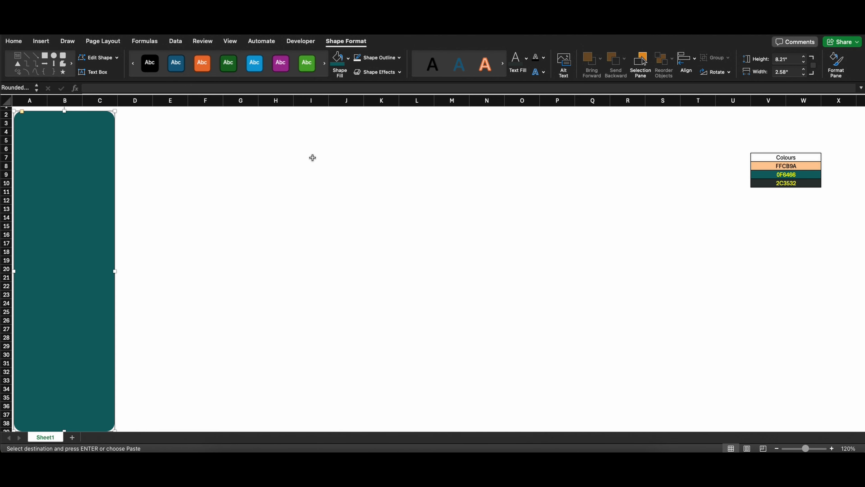
click(311, 157)
click(105, 182)
click(143, 174)
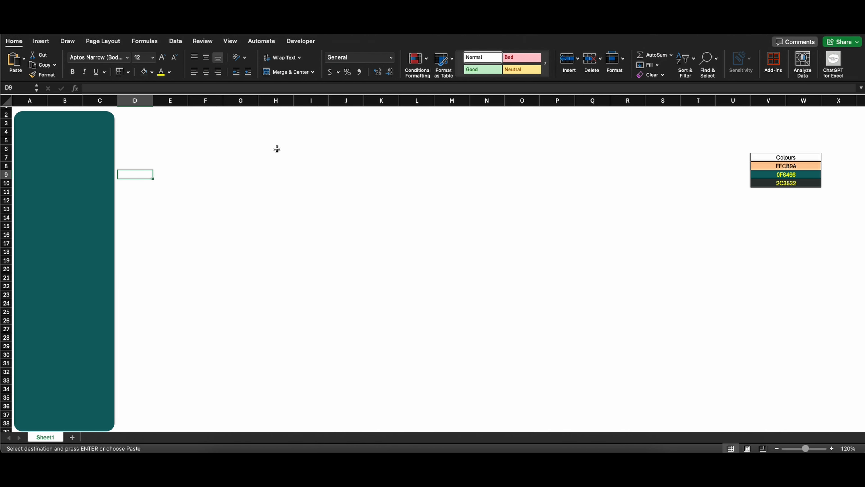
Draw a small rounded rectangle about 0.54" high and 2.07" wide, overlapping the teal panel's right edge at rows 8 to 10.
click(49, 45)
click(158, 61)
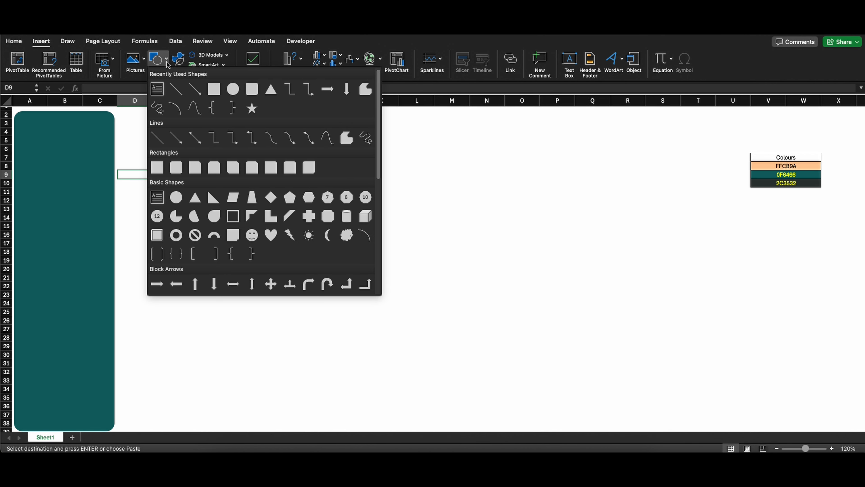
click(233, 88)
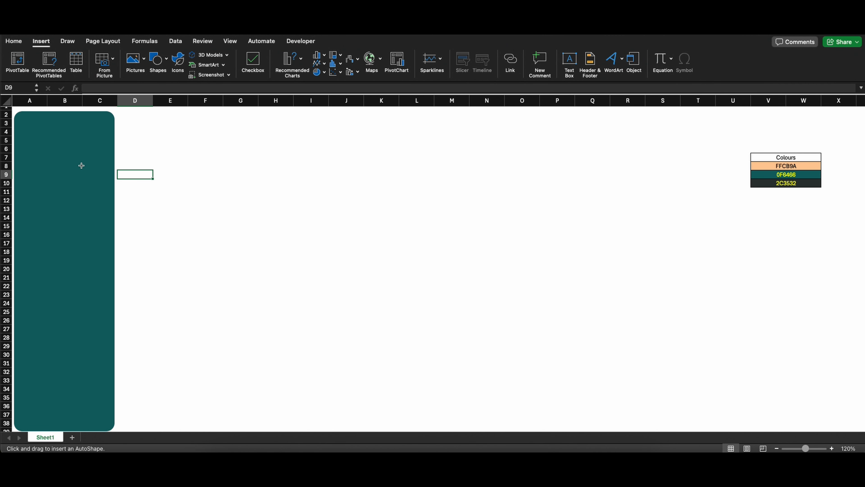
mouse_move(81, 165)
mouse_down()
mouse_move(153, 178)
mouse_move(157, 187)
mouse_move(129, 166)
mouse_up()
drag(71, 173, 64, 174)
click(146, 214)
click(122, 181)
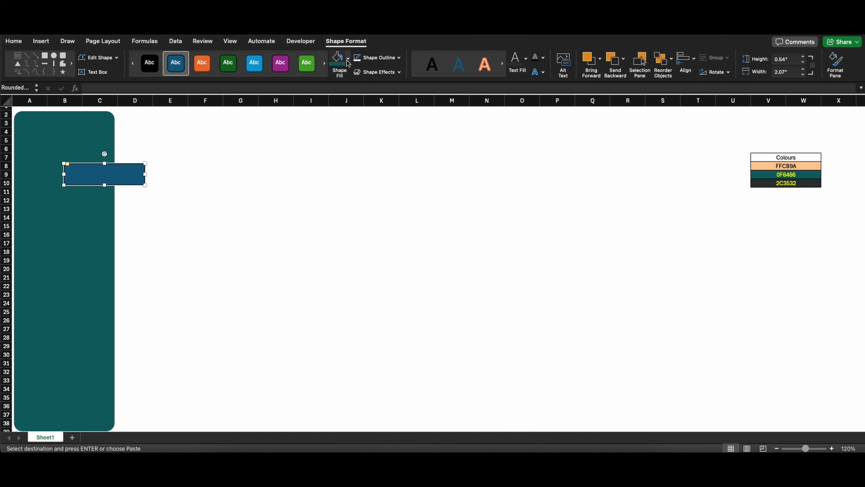
Fill the small rectangle with a medium grey and remove its outline.
click(14, 41)
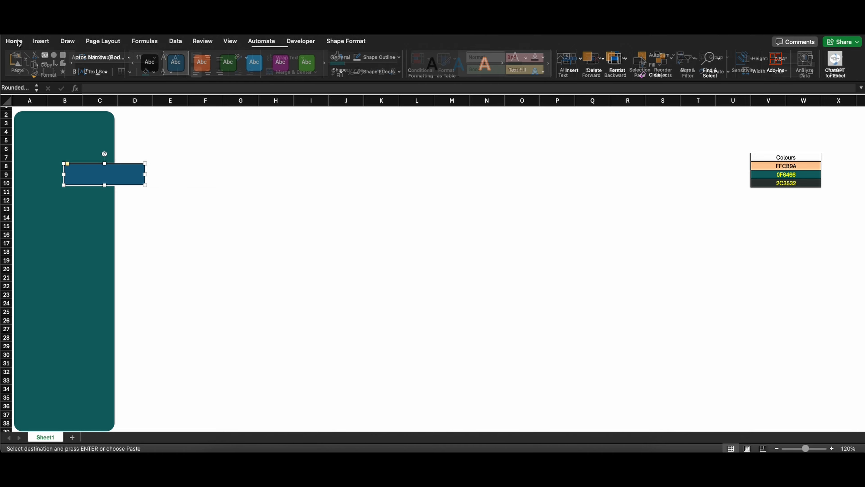
click(153, 72)
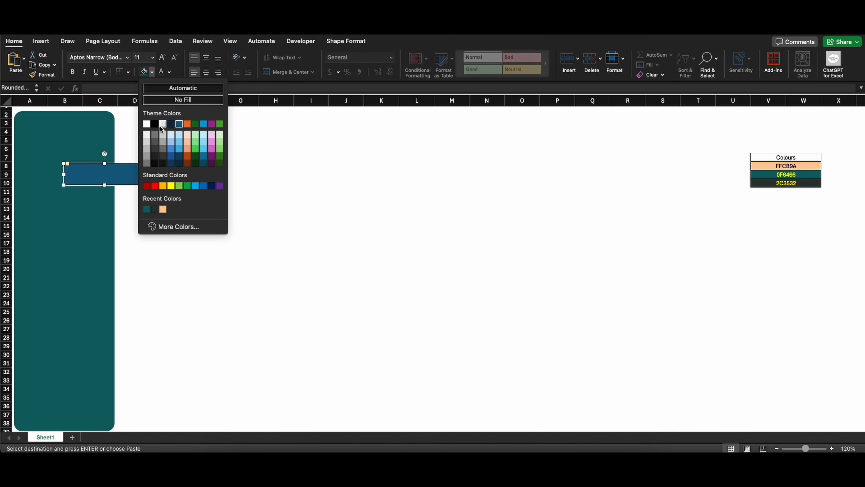
click(146, 143)
click(151, 72)
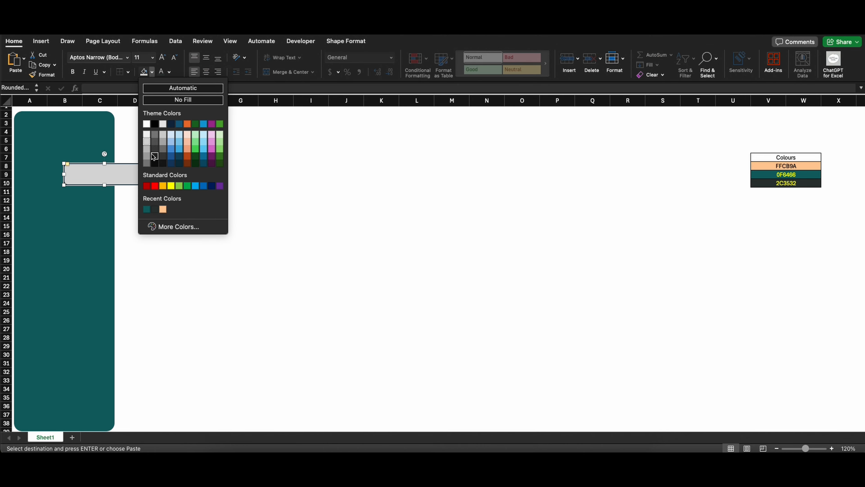
click(147, 150)
click(346, 41)
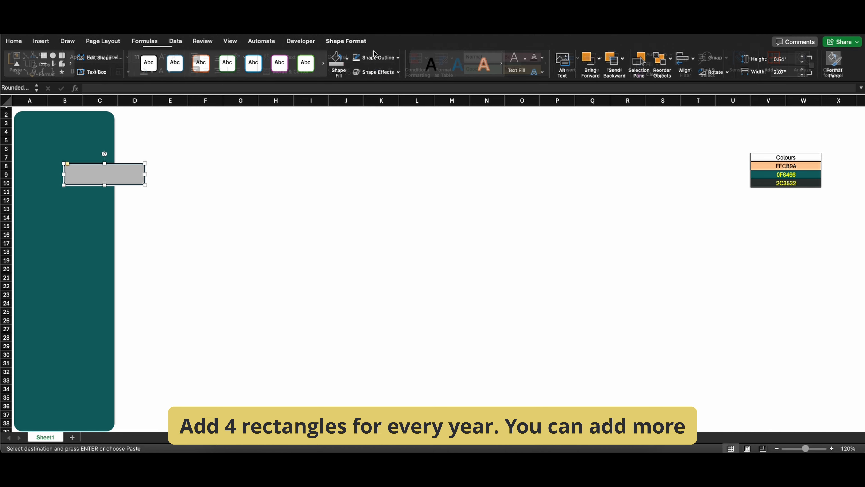
click(399, 58)
click(302, 174)
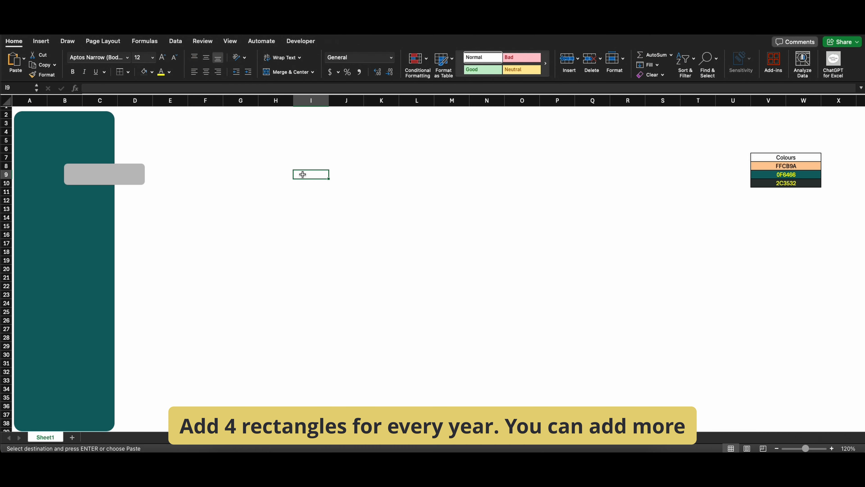
Duplicate the grey rectangle down the panel's right edge and delete the surplus copy, keeping four rectangles.
click(131, 179)
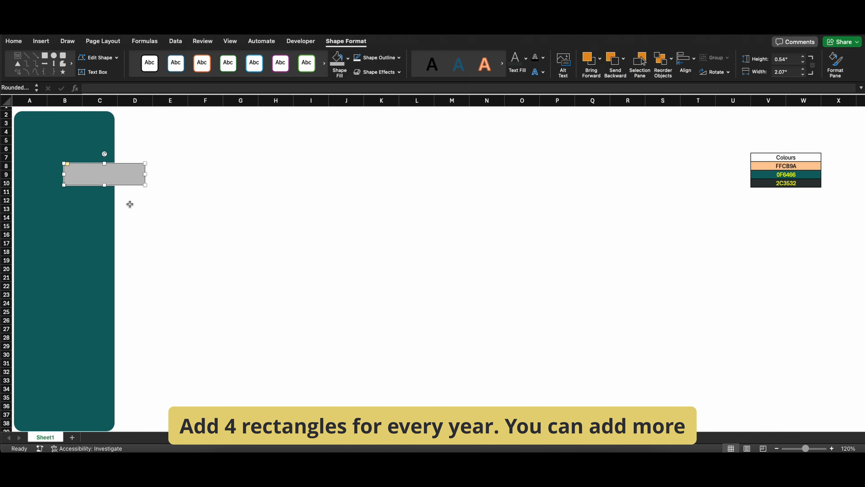
key(super+d)
key(super+d)
key(super+d)
key(super+d)
drag(130, 204, 121, 282)
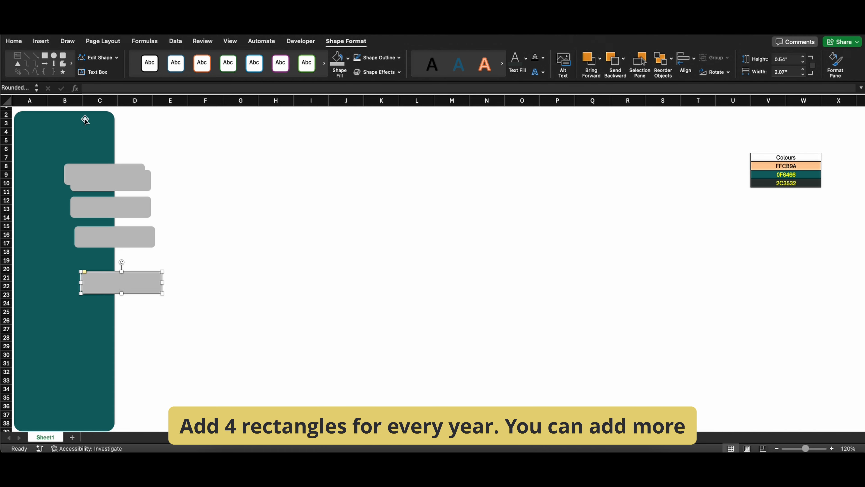
key(BackSpace)
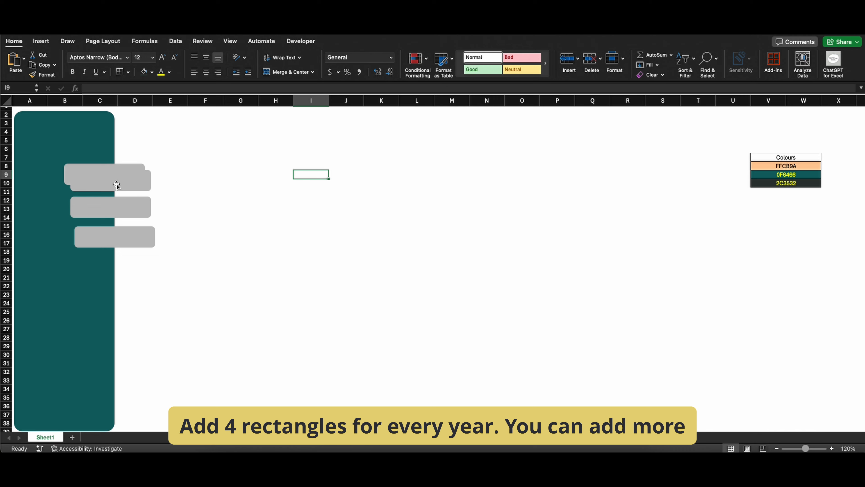
Arrange the four grey rectangles in a spaced vertical stack between rows 9 and 24 along the panel's right edge.
drag(116, 184, 116, 270)
drag(123, 241, 117, 238)
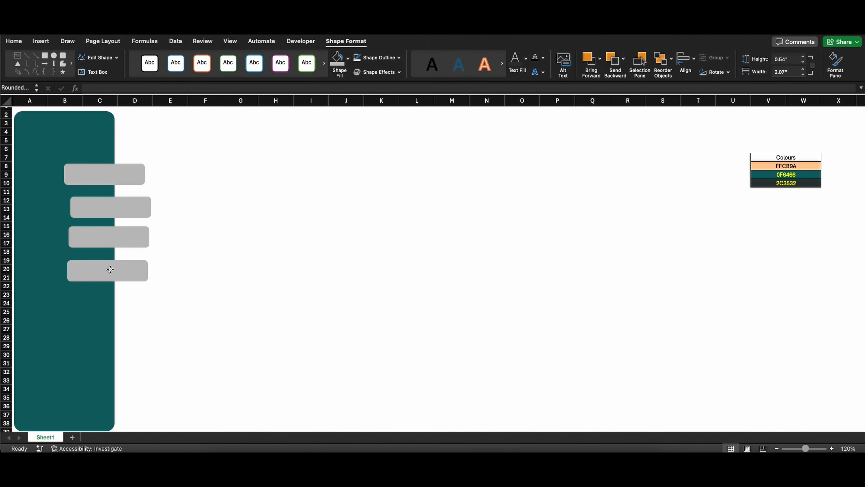
drag(110, 269, 110, 288)
drag(123, 233, 125, 248)
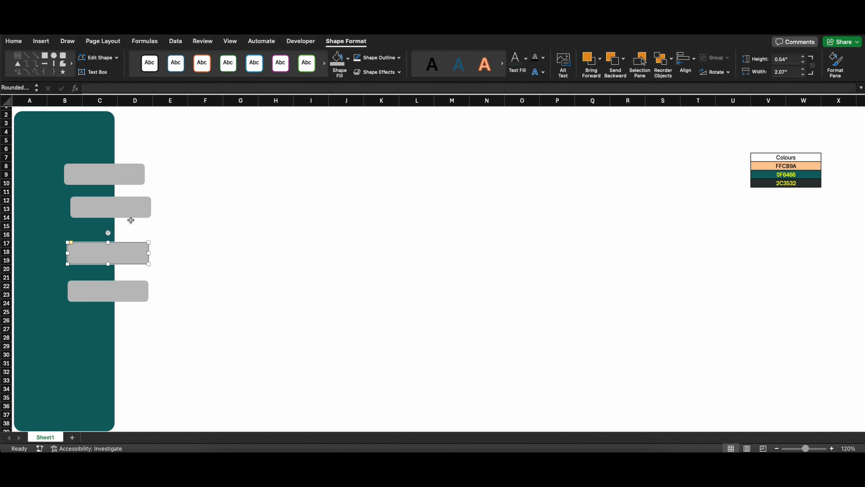
drag(131, 208, 130, 214)
drag(127, 172, 131, 179)
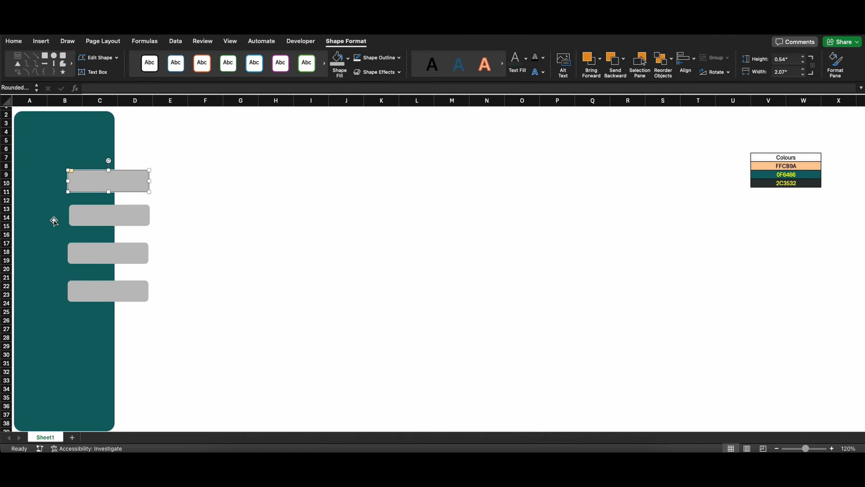
Distribute the four grey rectangles horizontally and vertically.
shift+click(75, 218)
shift+click(86, 244)
shift+click(99, 287)
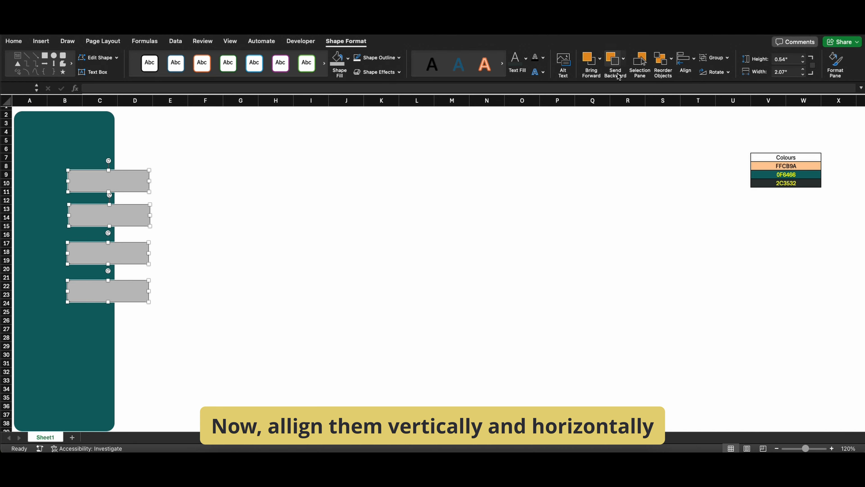
click(680, 65)
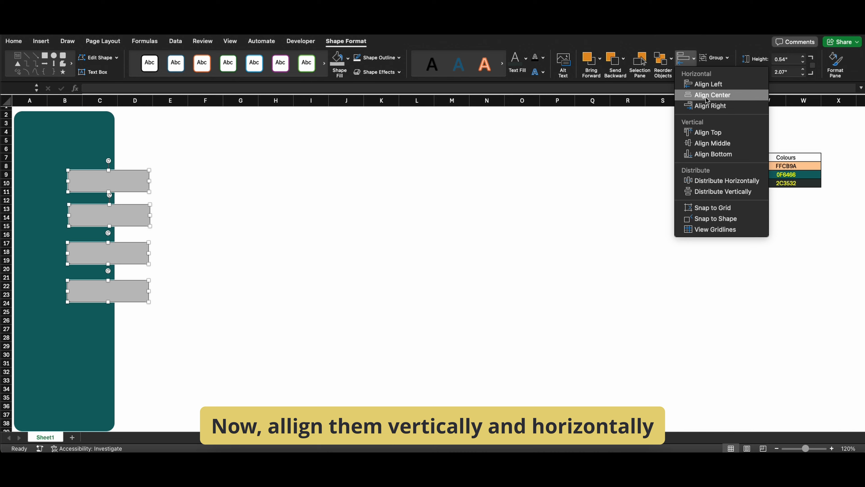
click(706, 180)
click(685, 61)
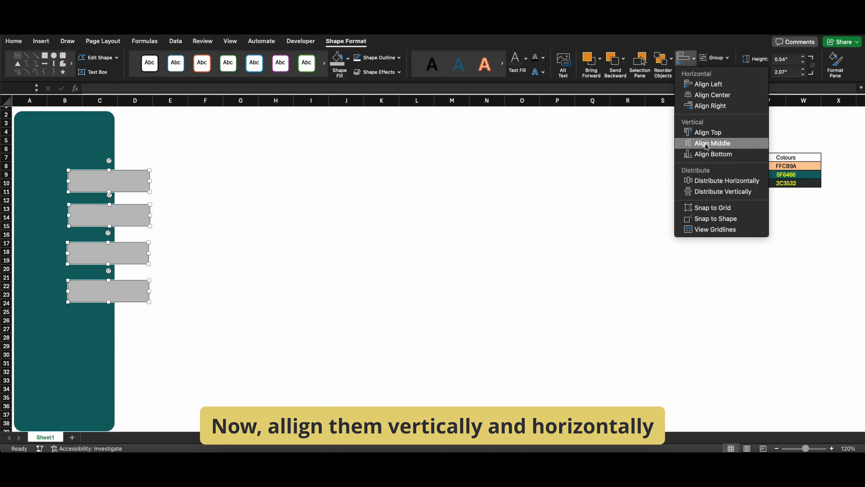
click(705, 191)
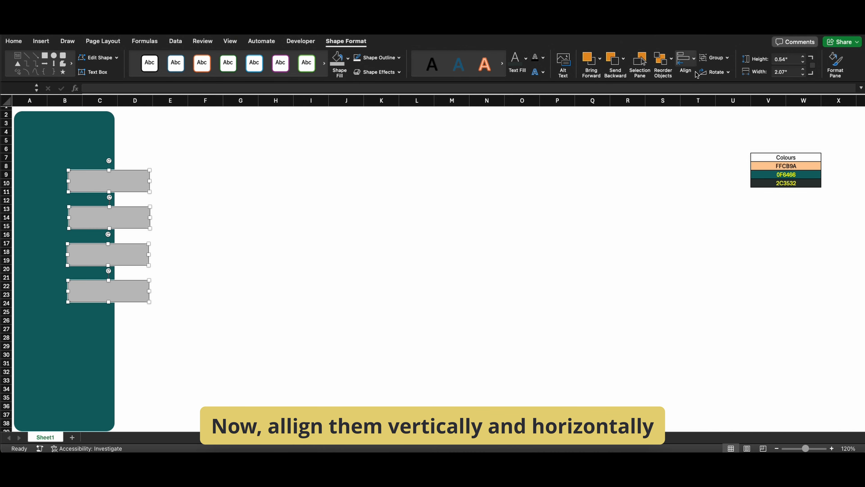
click(424, 201)
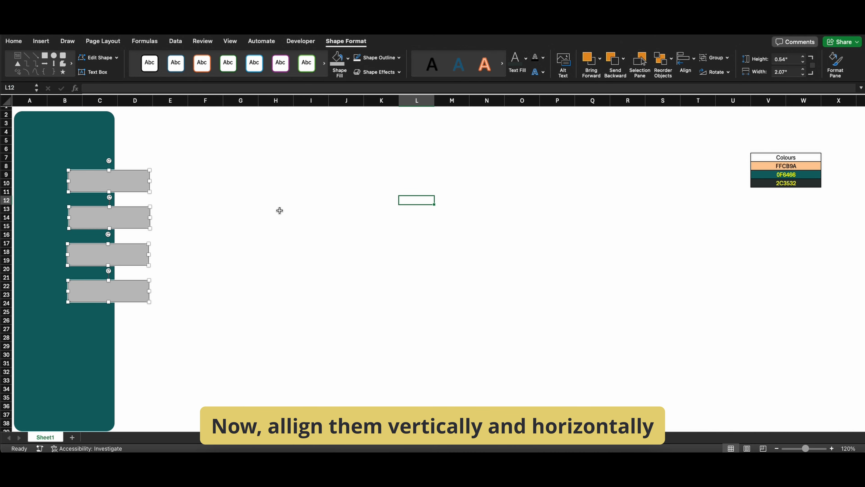
Add a text box reading 2024 on the uppermost grey rectangle.
click(133, 181)
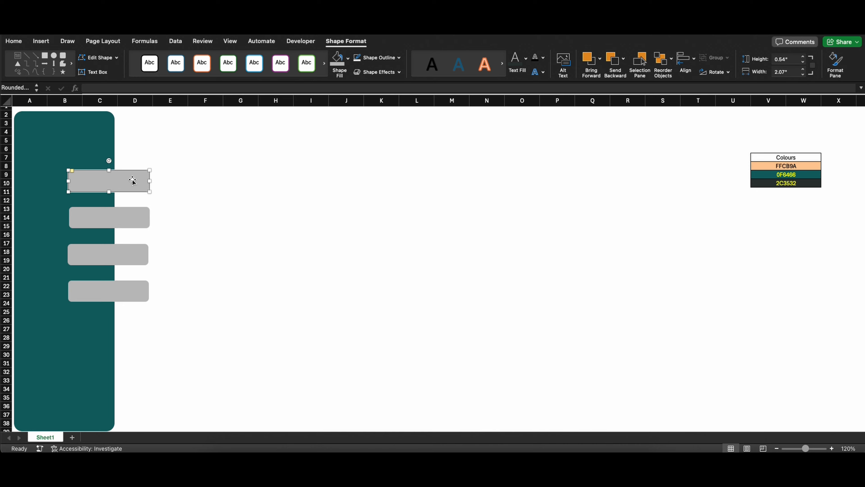
click(40, 41)
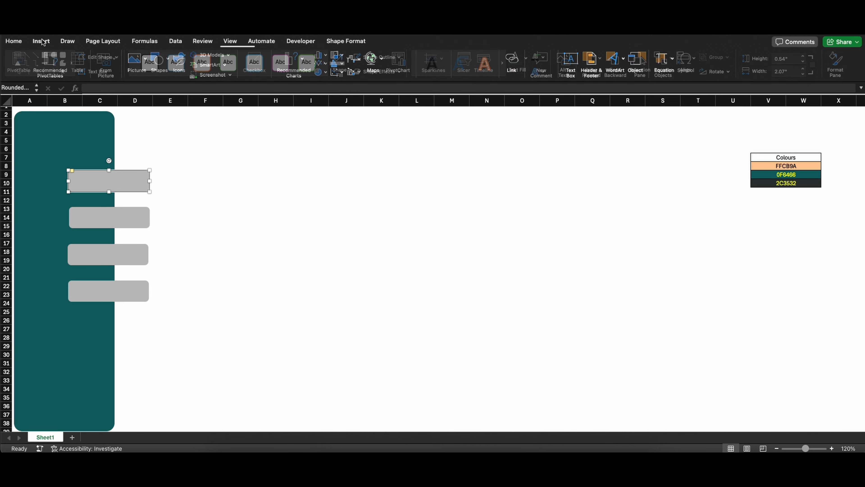
click(570, 63)
drag(86, 173, 131, 187)
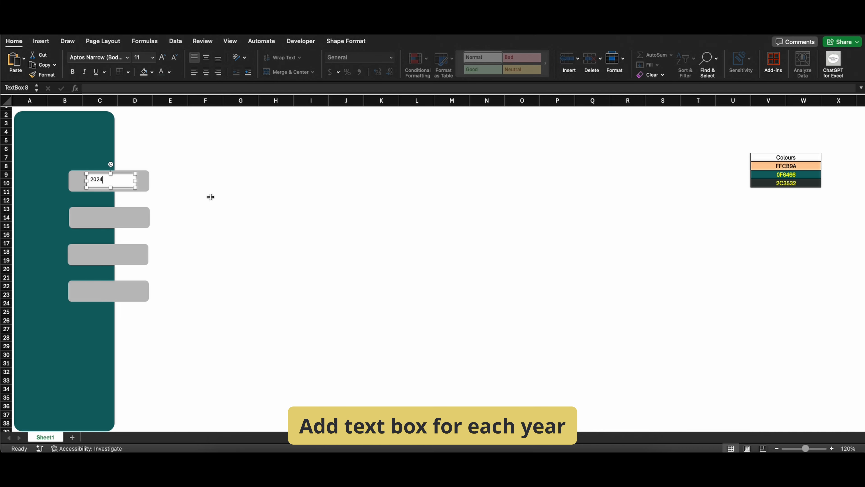
click(211, 197)
click(127, 184)
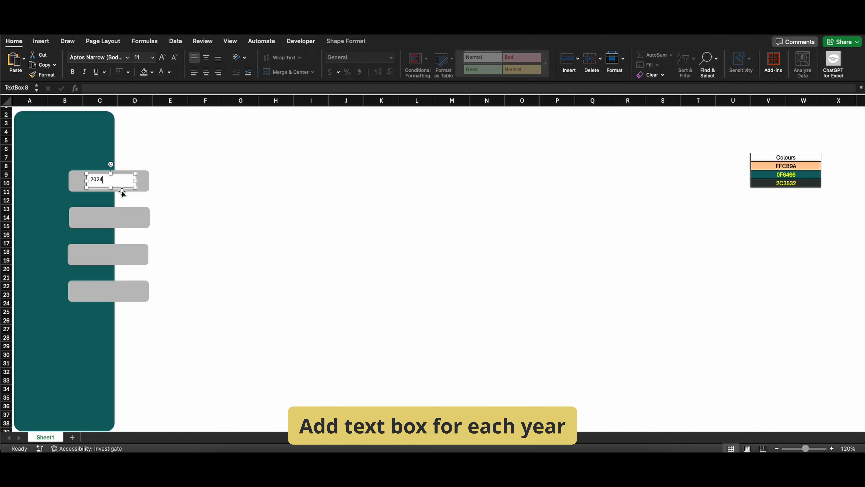
Remove the 2024 text box's fill and outline, and format its text bold at 16 pt.
click(346, 41)
click(346, 57)
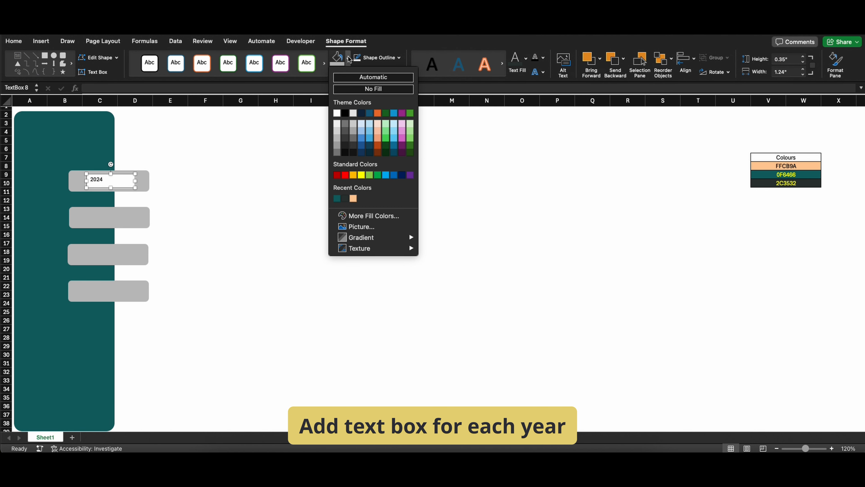
click(365, 89)
click(377, 58)
click(391, 84)
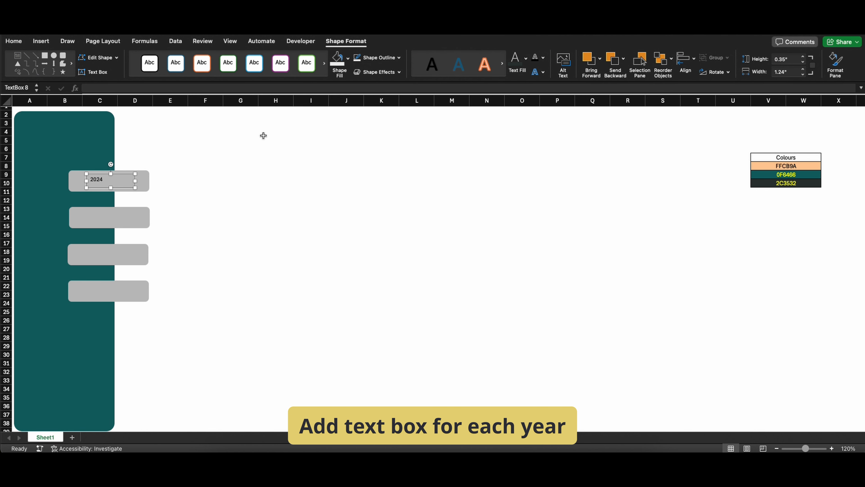
click(23, 41)
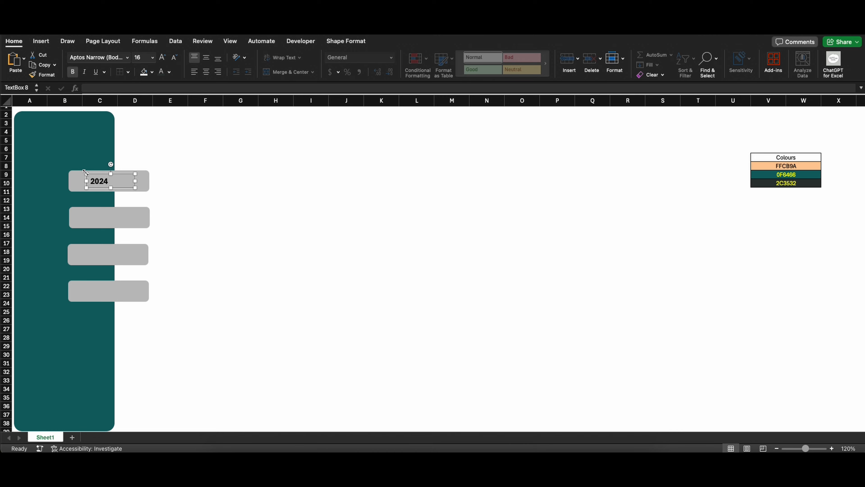
Copy the hex code 2C3532 from the dark palette cell's fill and apply it as the 2024 text's font colour.
click(796, 182)
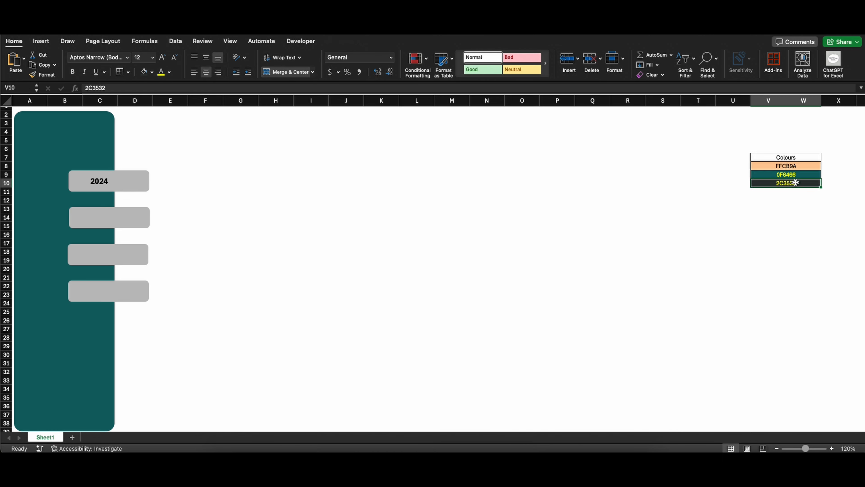
click(153, 73)
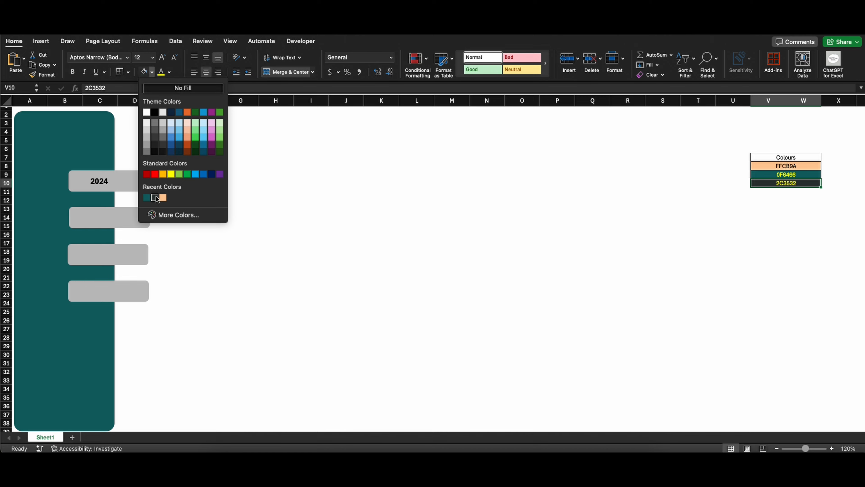
click(159, 214)
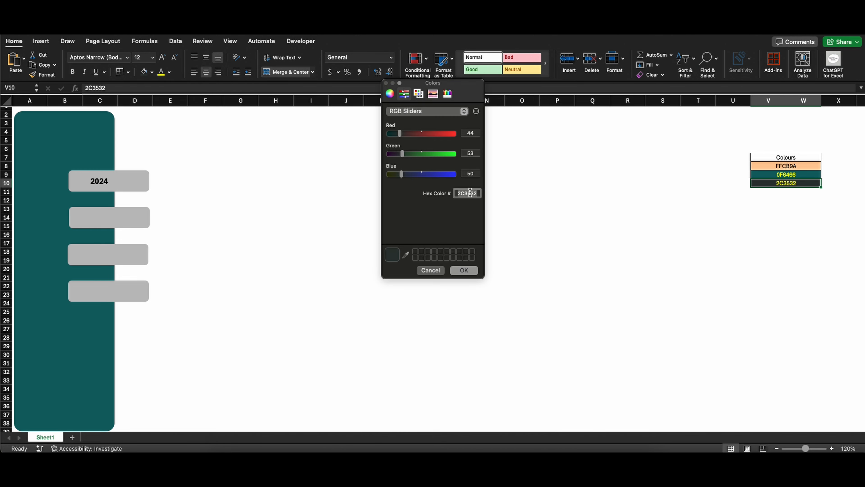
click(466, 270)
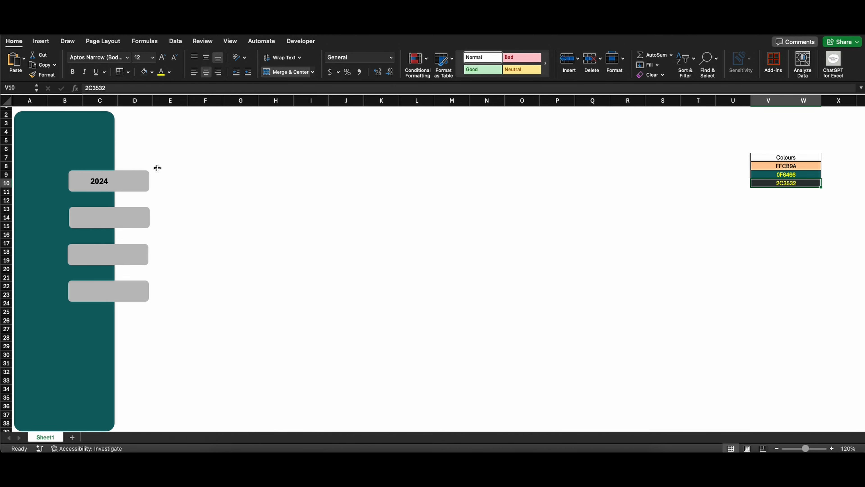
click(98, 181)
click(169, 72)
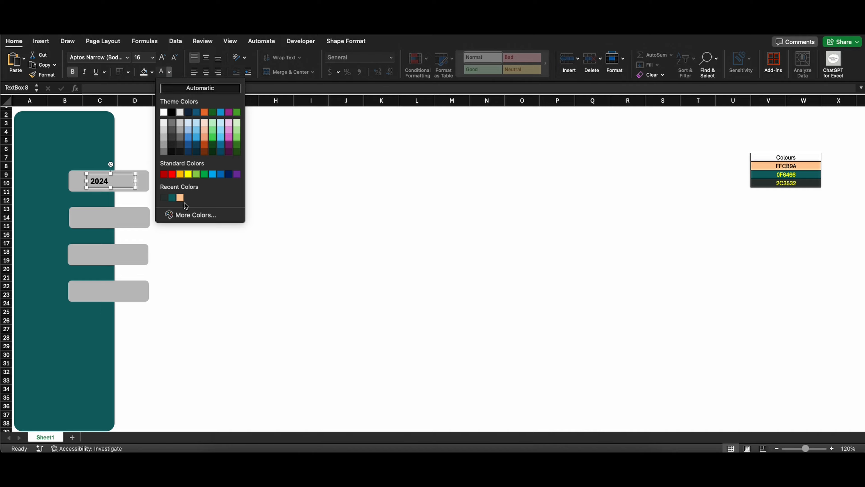
click(191, 214)
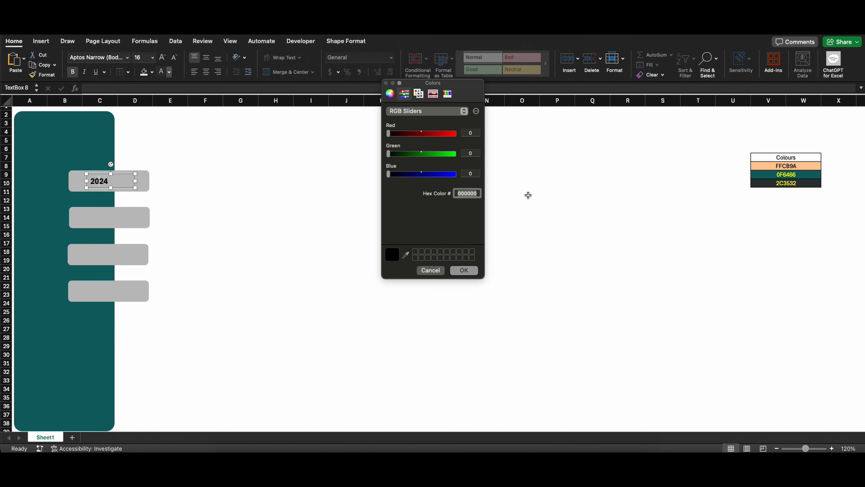
click(464, 270)
Enlarge the 2024 text to 18 pt and centre its narrowed text box on the uppermost rectangle.
drag(122, 188, 135, 187)
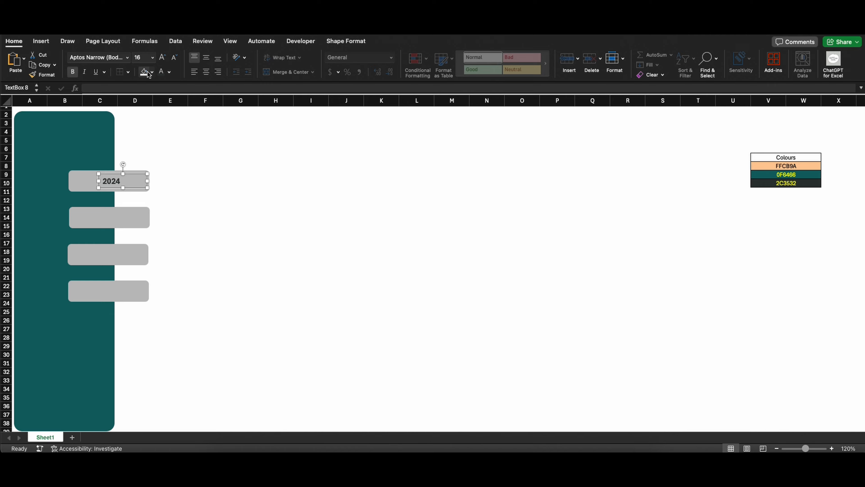
click(206, 158)
click(110, 180)
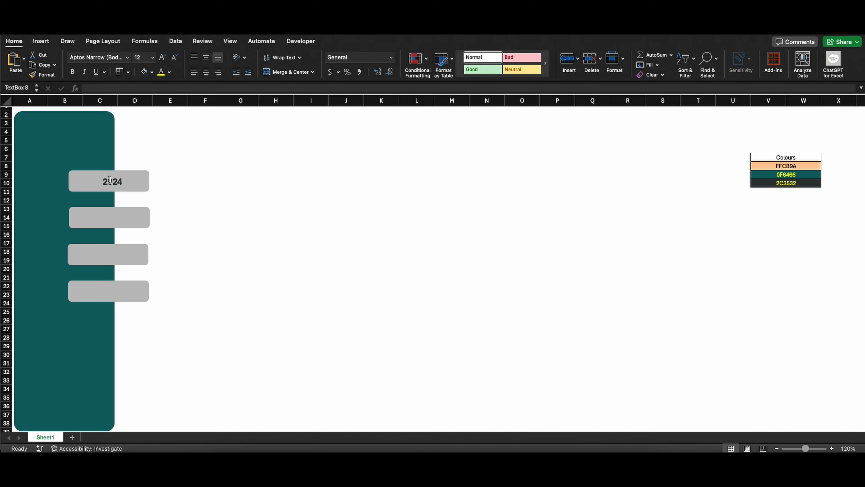
drag(146, 181, 118, 186)
Group the 2024 text box with the uppermost rectangle.
right_click(133, 180)
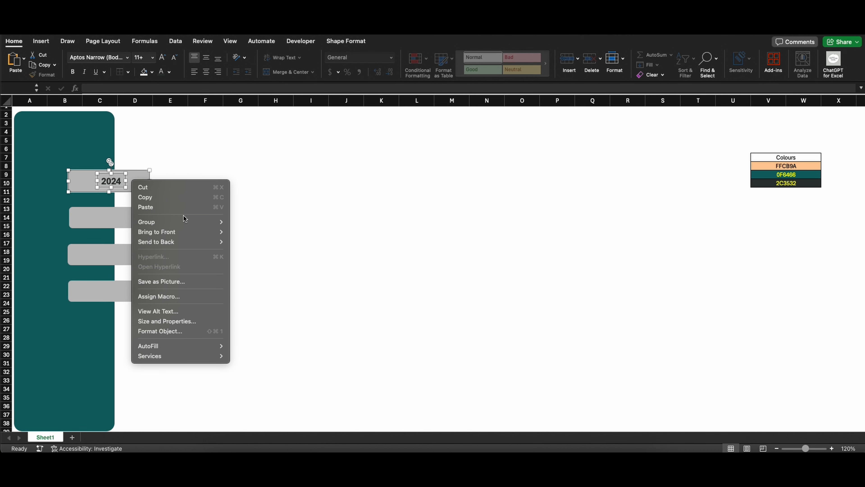
mouse_move(191, 221)
click(240, 222)
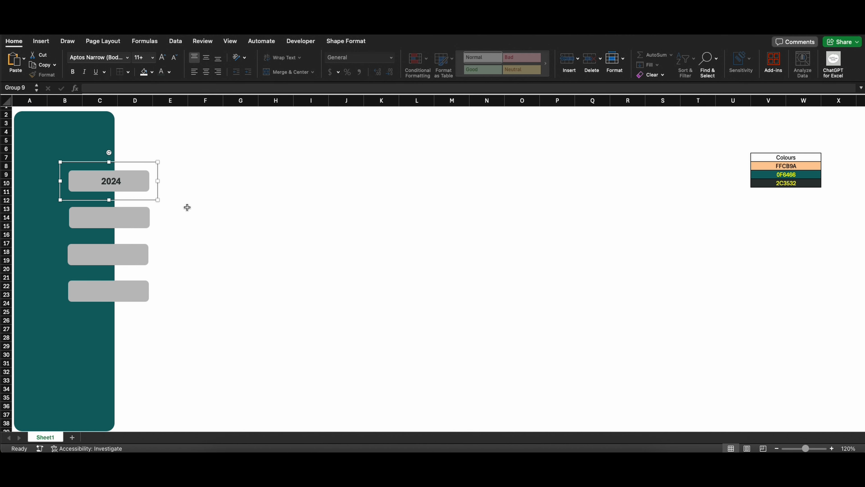
click(117, 183)
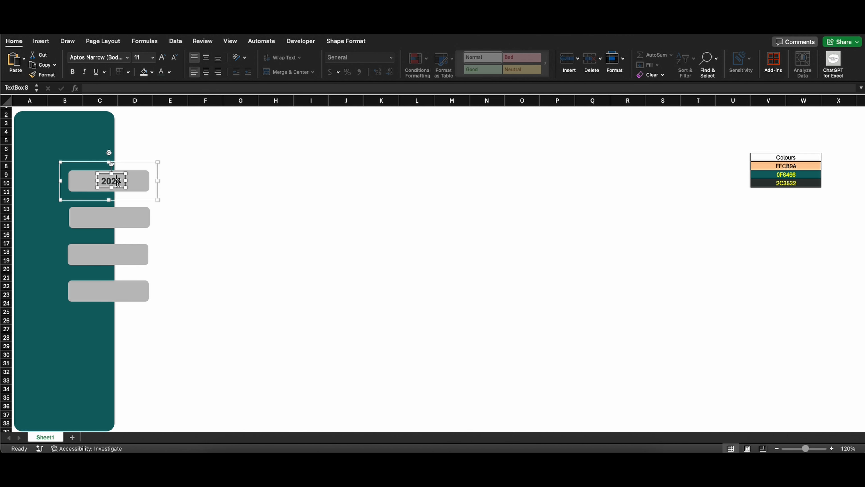
click(186, 201)
Paste three copies of the 2024 text box and place one on each of the lower three grey rectangles.
click(120, 187)
key(super+v)
drag(90, 183, 123, 302)
key(super+v)
click(132, 229)
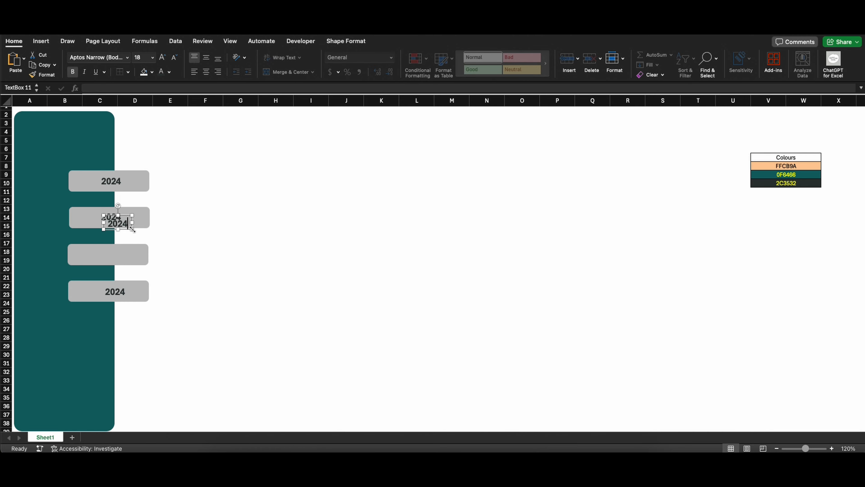
drag(127, 231, 121, 265)
Change the three copied labels to 2025, 2026 and 2027 from top to bottom.
click(117, 216)
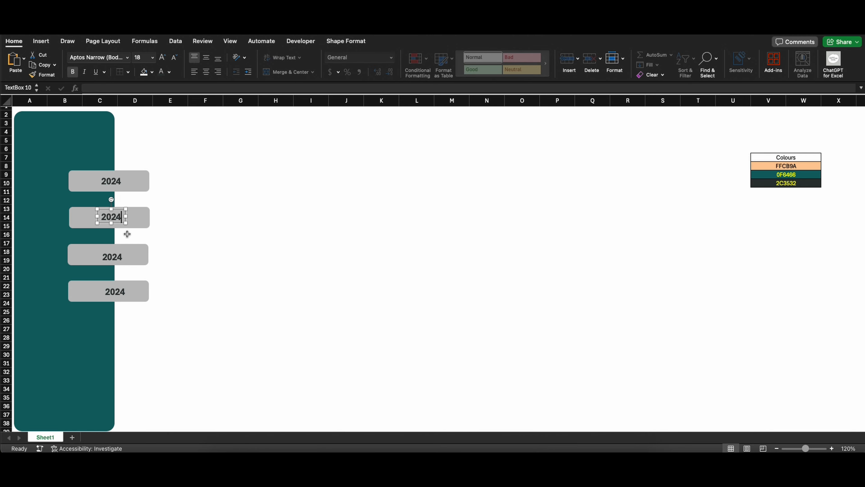
click(119, 257)
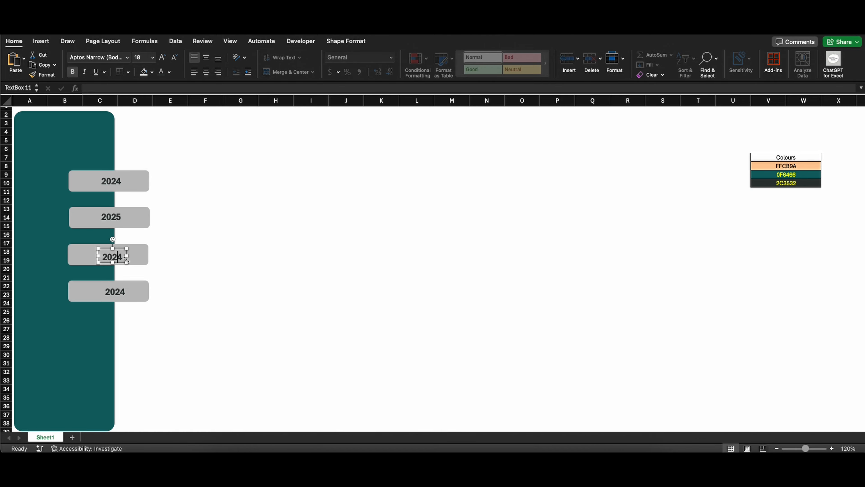
click(124, 291)
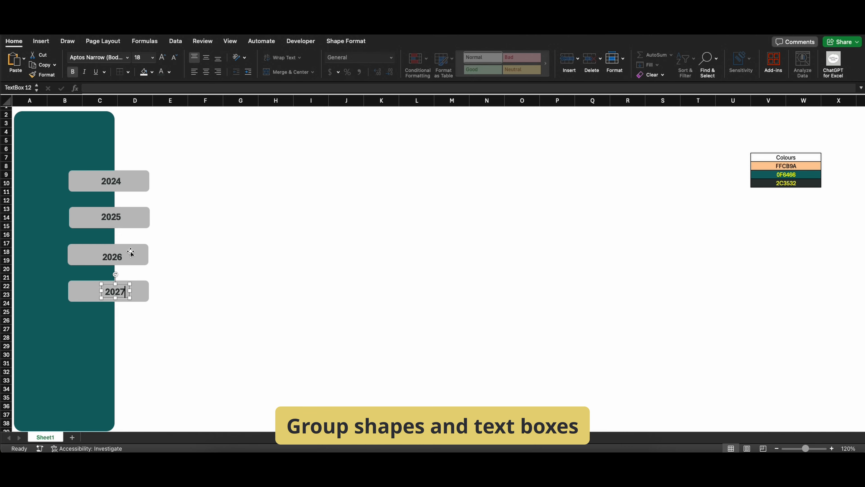
Centre the 2026 and 2027 text boxes on their grey rectangles, in line with the labels above.
click(118, 255)
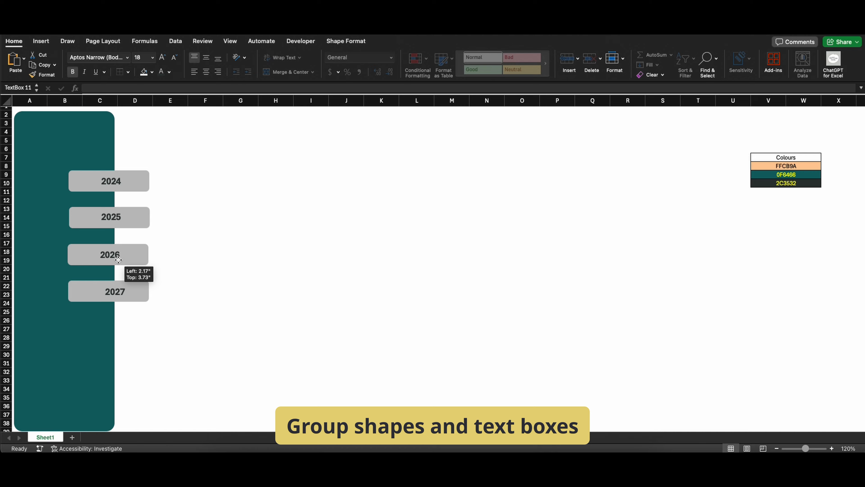
click(117, 290)
drag(124, 299, 119, 300)
click(135, 295)
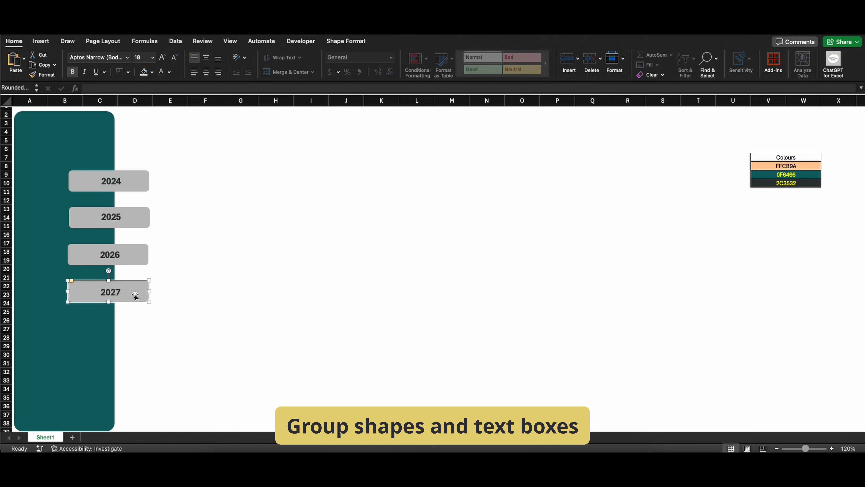
shift+click(118, 293)
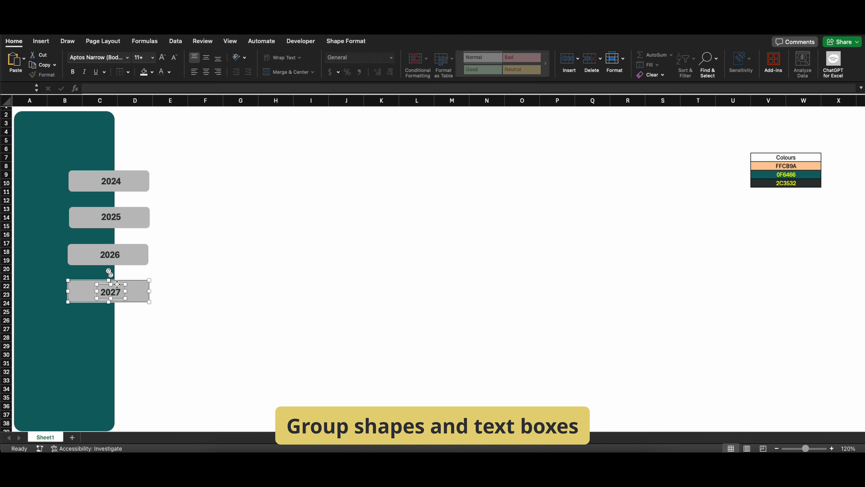
click(205, 303)
click(120, 290)
drag(120, 289, 117, 285)
Group the 2027 text box with its grey rectangle.
click(144, 291)
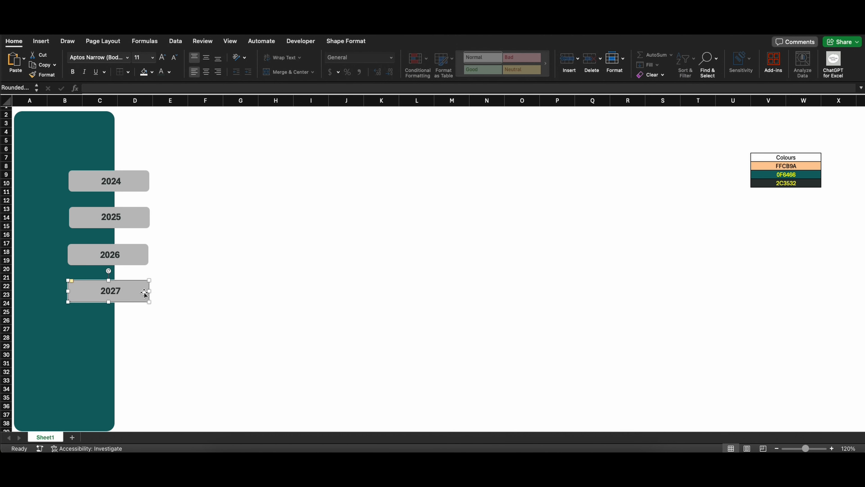
shift+click(120, 290)
right_click(128, 290)
mouse_move(151, 309)
click(244, 310)
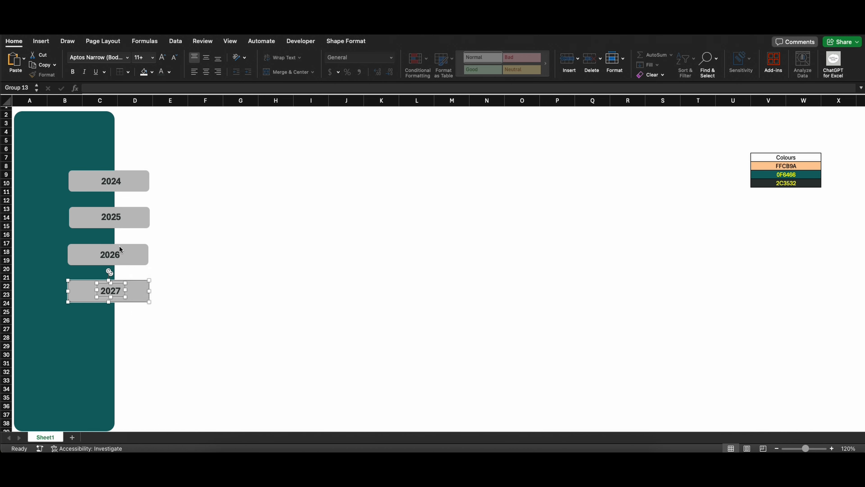
Group the 2026 text box with its grey rectangle.
click(118, 249)
shift+click(112, 253)
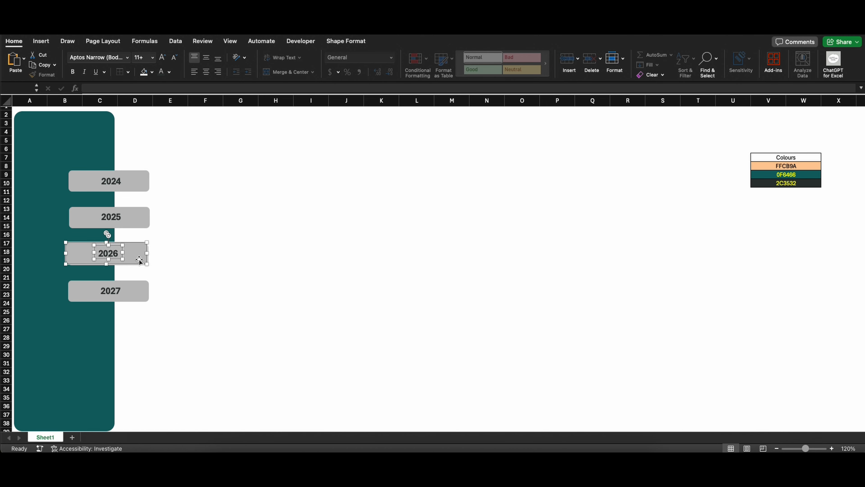
right_click(139, 260)
mouse_move(154, 299)
click(248, 300)
Try to group the 2025 text box with its grey rectangle.
click(125, 215)
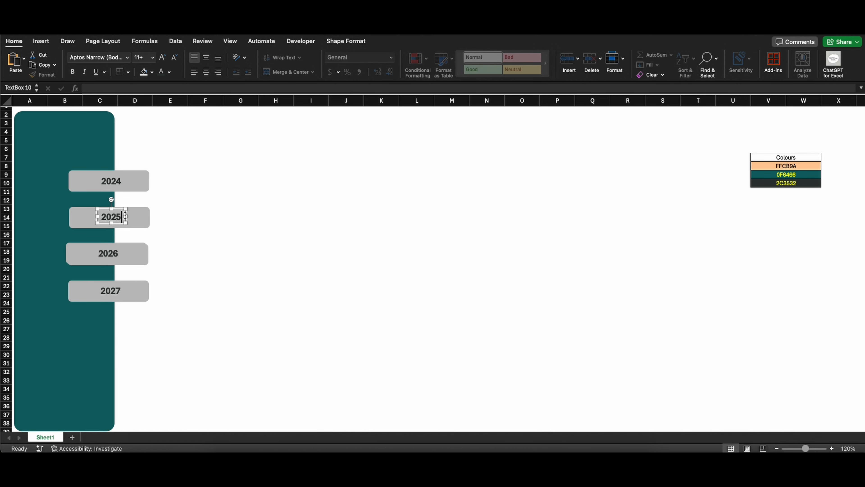
shift+click(139, 218)
right_click(142, 216)
mouse_move(176, 282)
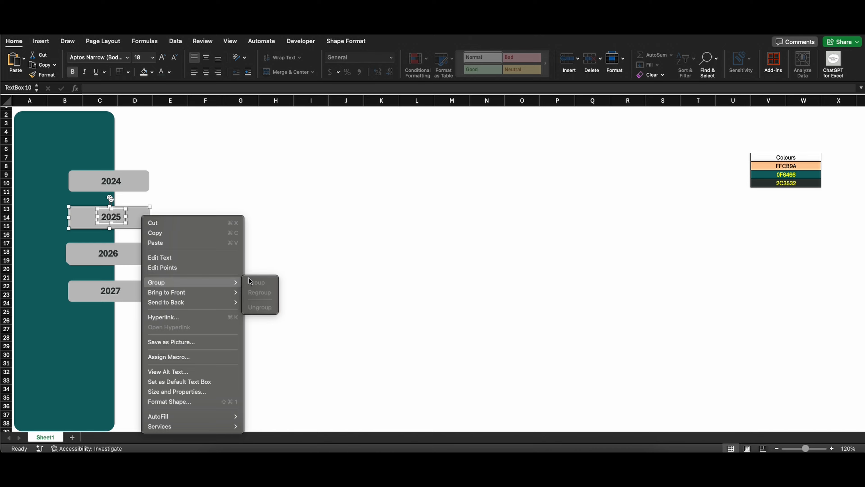
click(250, 281)
click(180, 182)
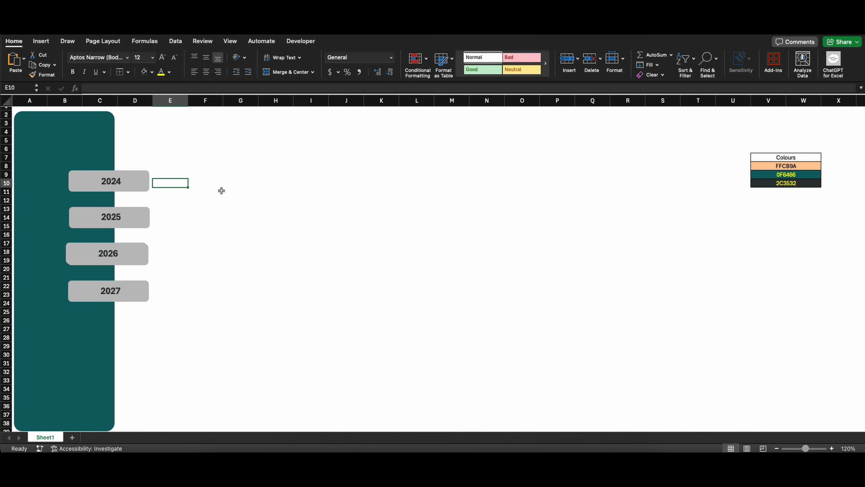
Shift the 2026 text box slightly inside its group to line it up with the other year labels.
click(118, 254)
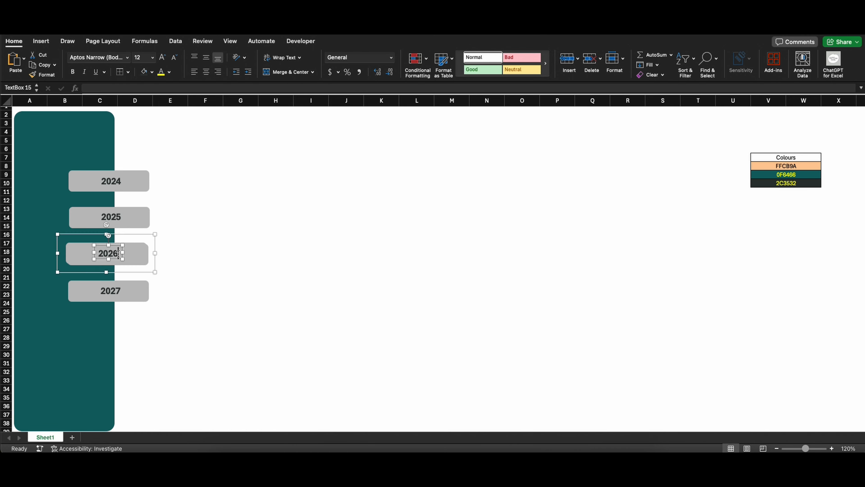
drag(118, 254, 117, 257)
click(133, 255)
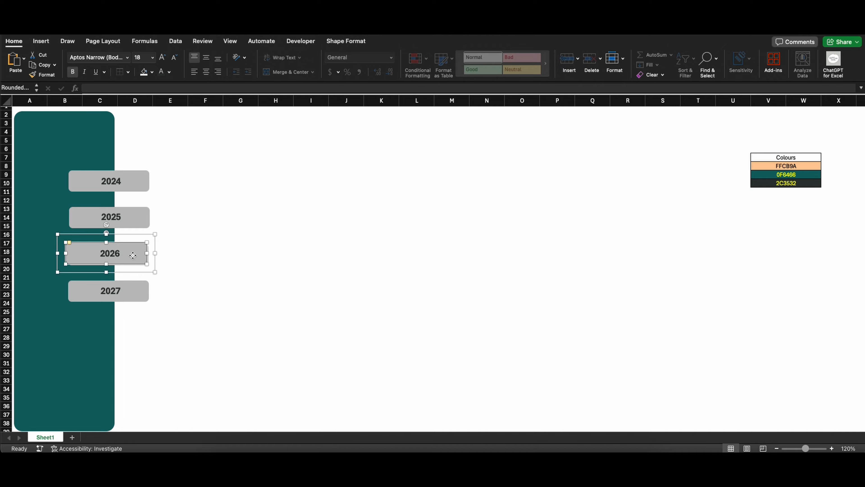
click(222, 271)
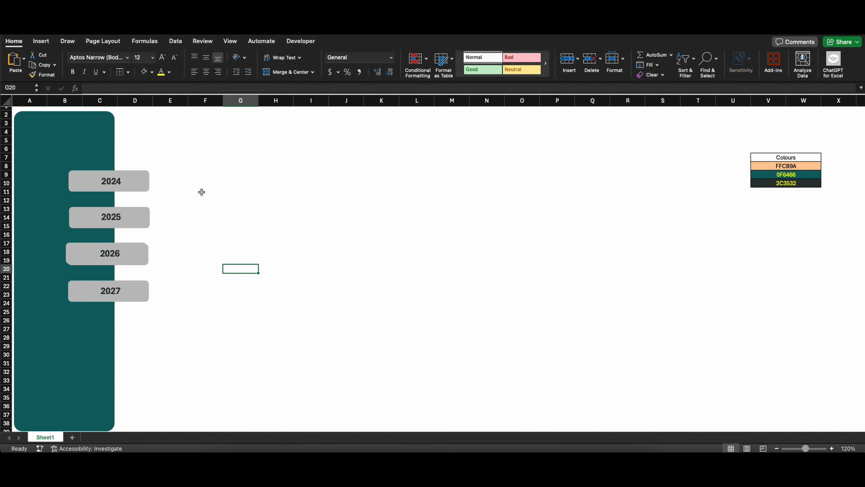
Fill the 2024 group with the peach colour FFCB9A and move it rightward so it protrudes beyond the other years.
click(145, 183)
click(152, 72)
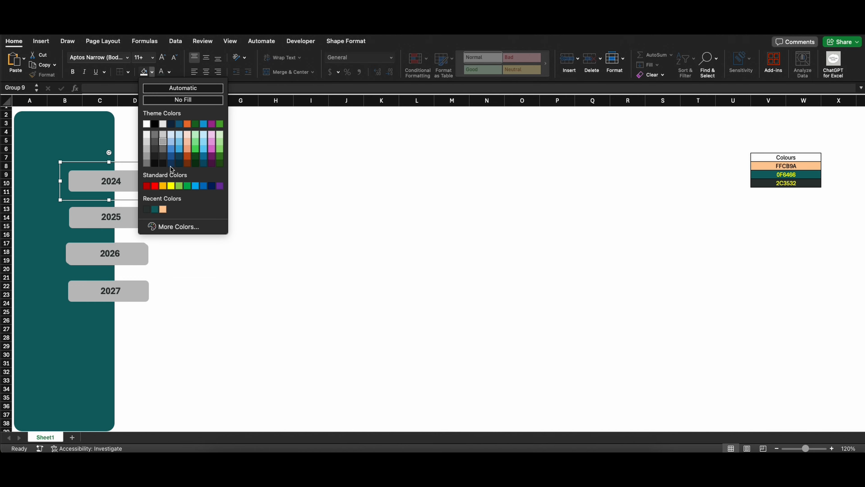
click(164, 210)
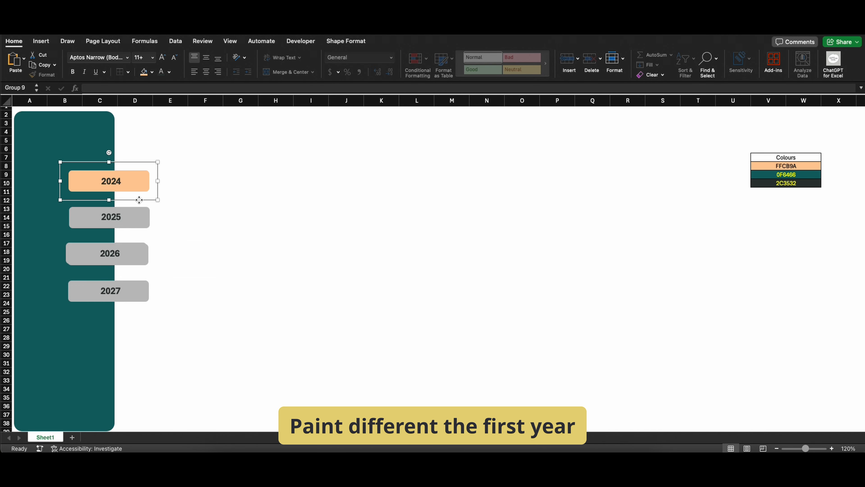
drag(148, 191, 164, 201)
Draw a straight vertical line about 6.39" high in column E, from row 3 to row 32 beside the year buttons.
click(50, 45)
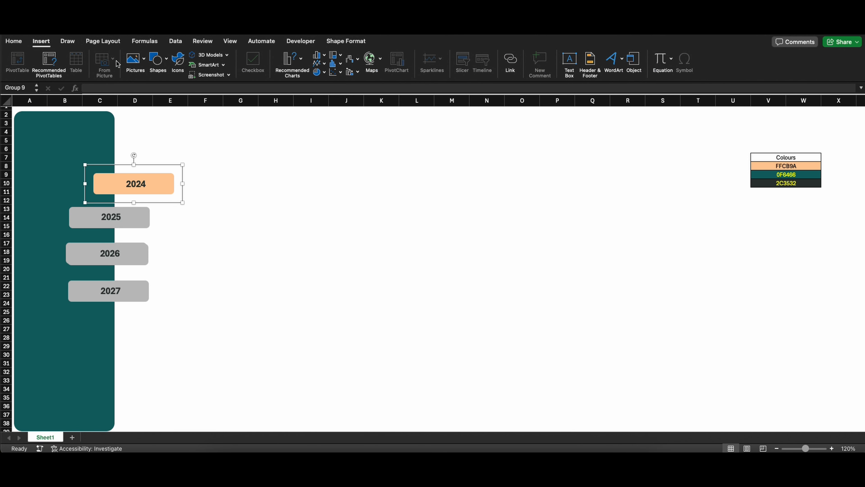
click(157, 61)
click(194, 88)
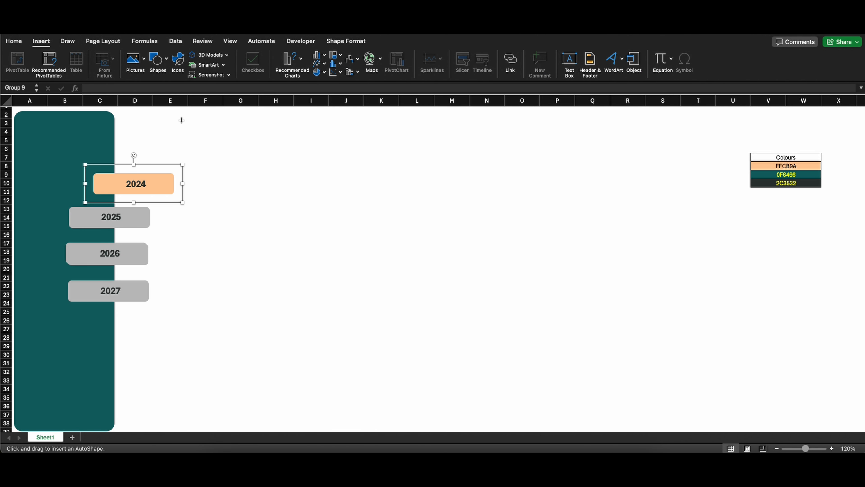
mouse_move(180, 120)
mouse_down()
mouse_move(219, 159)
mouse_move(187, 242)
mouse_move(179, 369)
mouse_up()
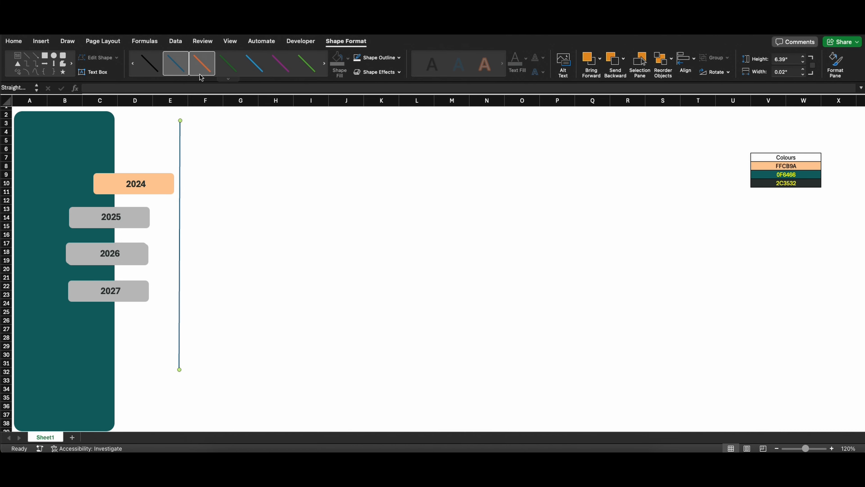
Shift the vertical line and the 2024 button slightly leftward so the line sits against the button's outer edge.
drag(180, 133, 176, 136)
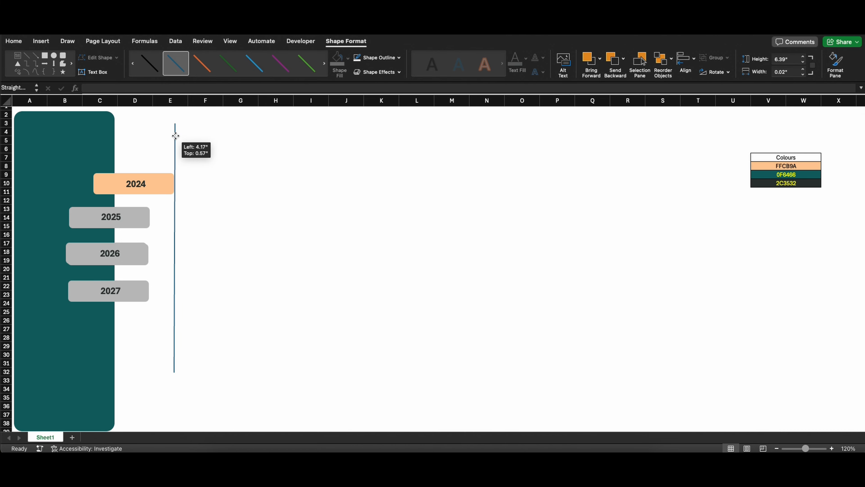
click(244, 158)
click(143, 184)
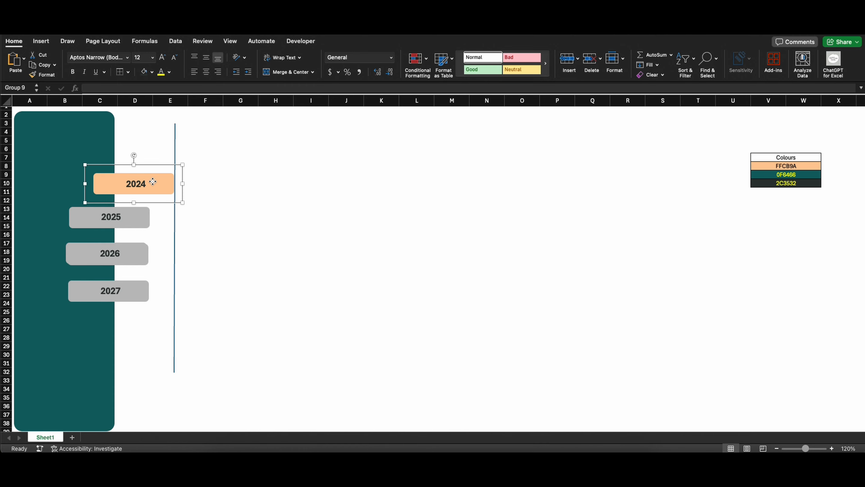
drag(153, 182, 148, 181)
drag(175, 163, 169, 160)
click(206, 182)
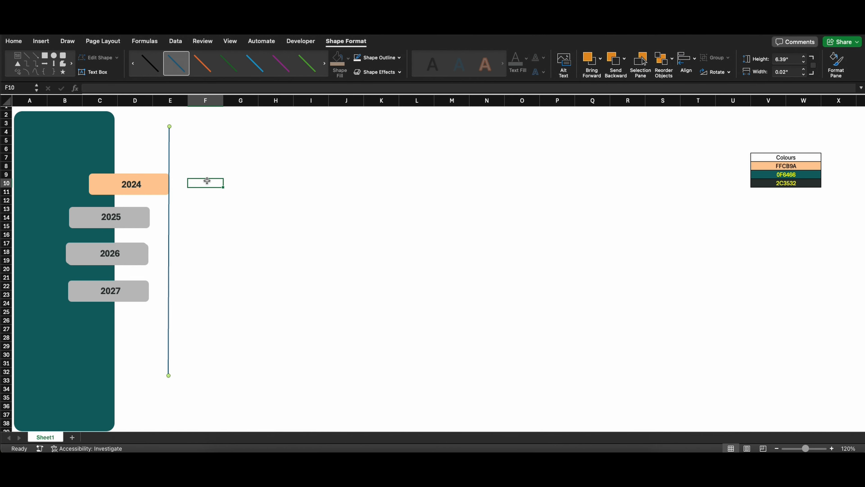
Rename Sheet1 as 2024.
right_click(42, 439)
click(42, 439)
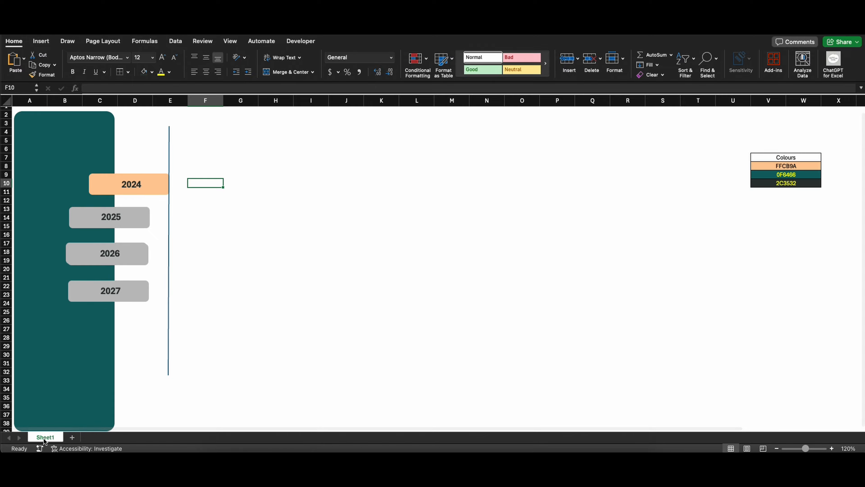
double_click(43, 438)
text(2024)
key(Return)
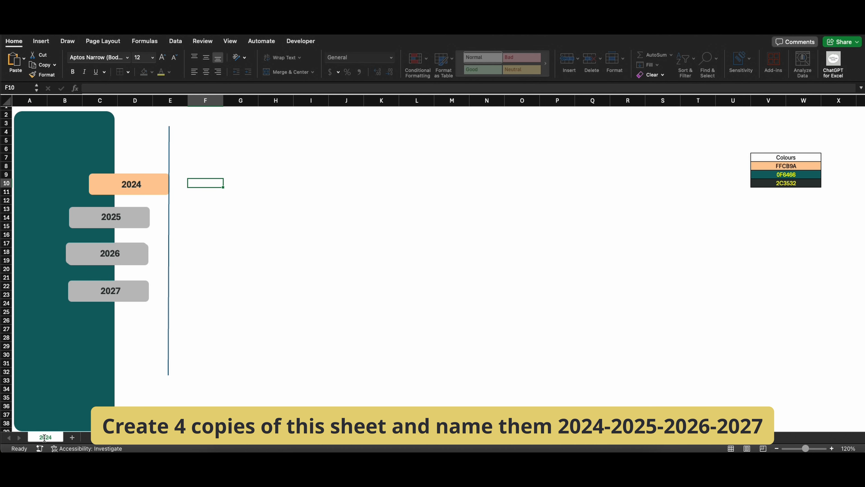
Create three copies of the 2024 sheet in the same workbook and reorder the sheets so that 2024 comes first.
right_click(56, 439)
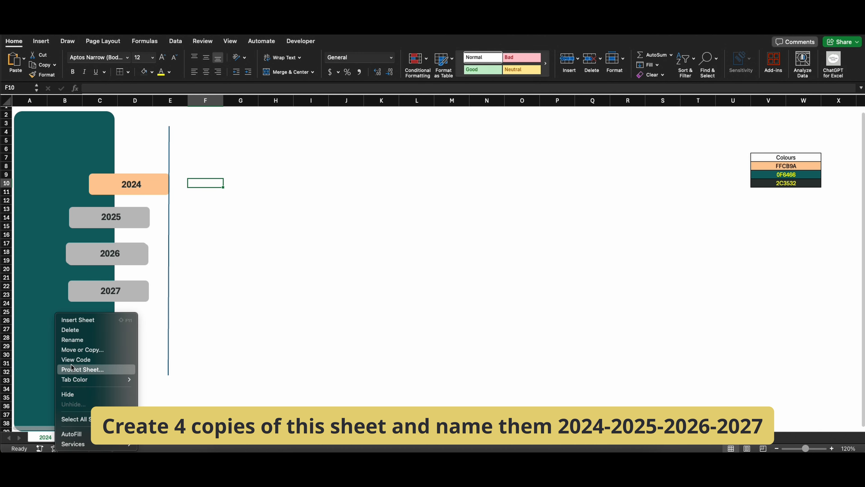
click(85, 349)
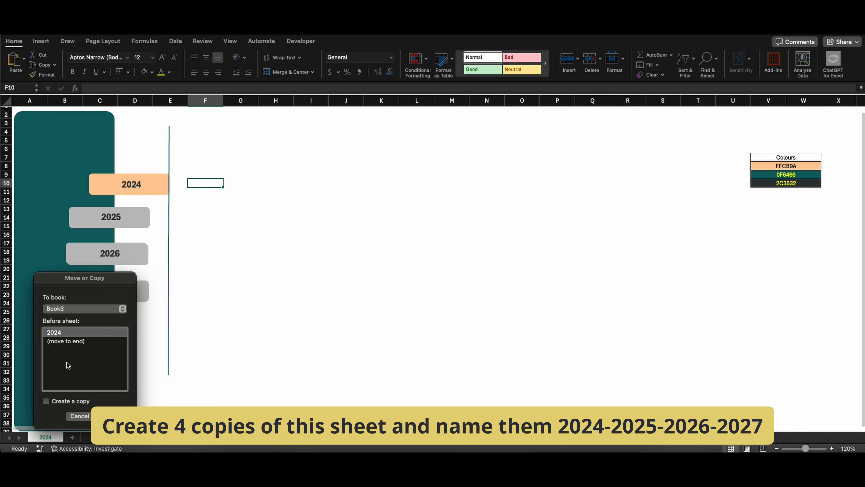
click(113, 416)
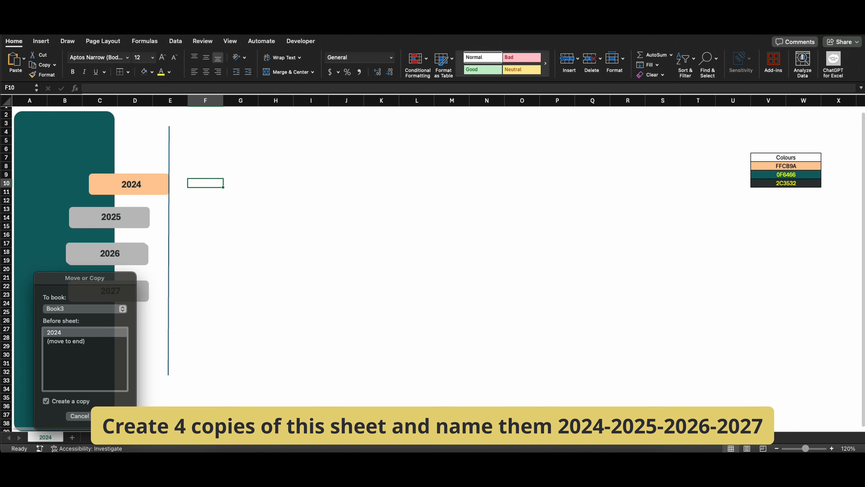
right_click(65, 440)
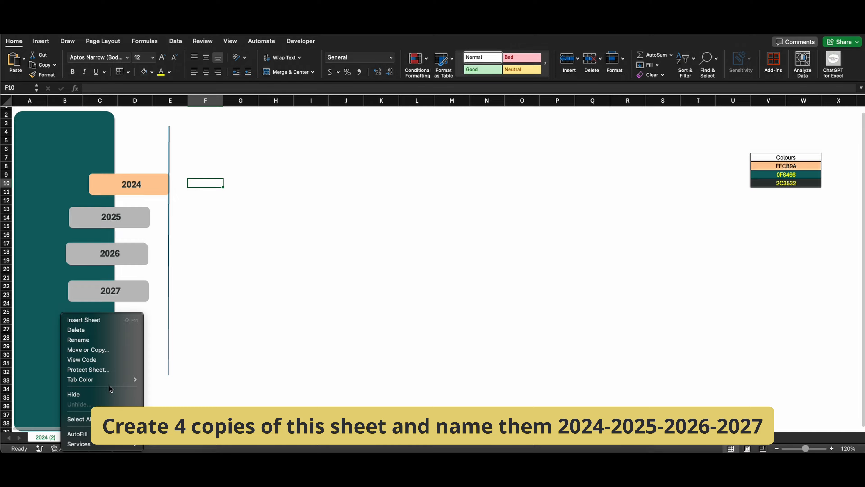
click(115, 352)
click(102, 348)
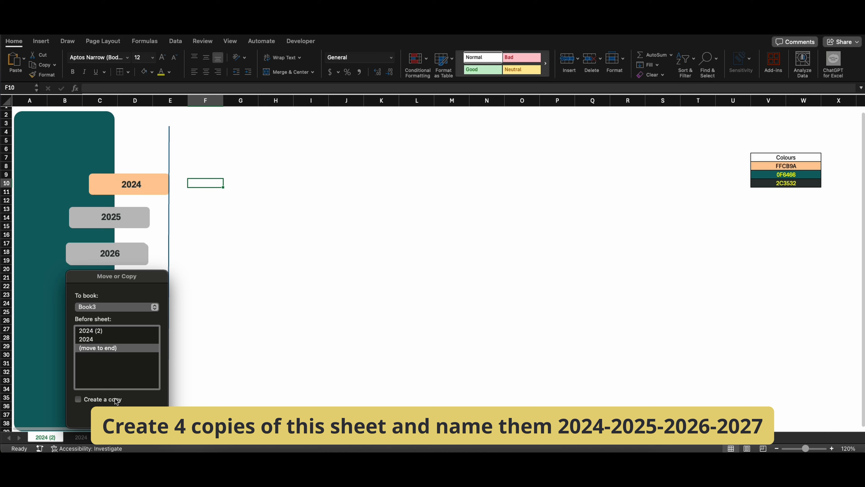
click(145, 416)
right_click(121, 437)
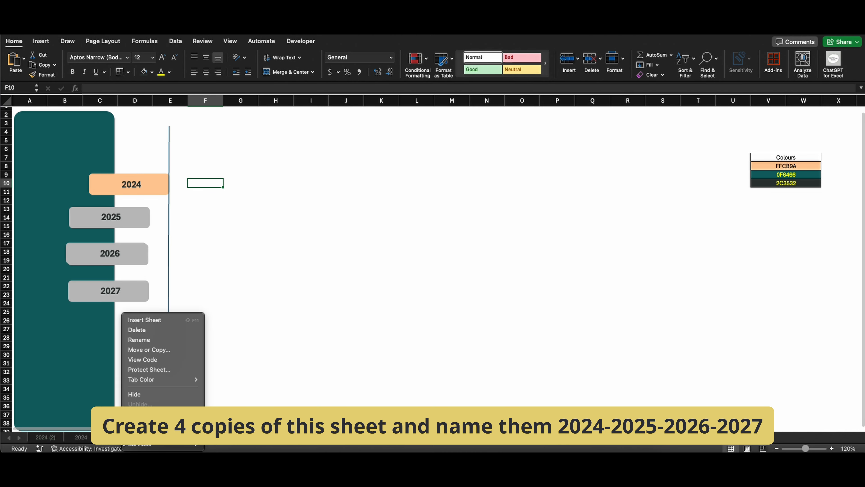
click(150, 353)
click(136, 361)
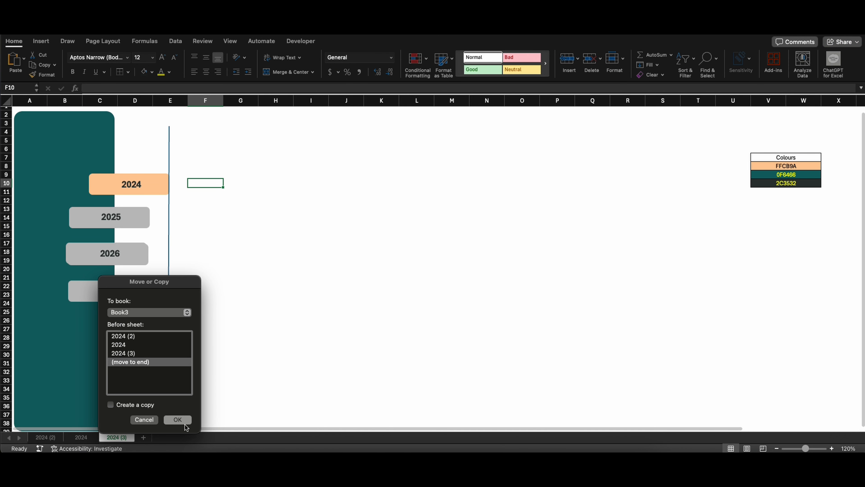
click(178, 420)
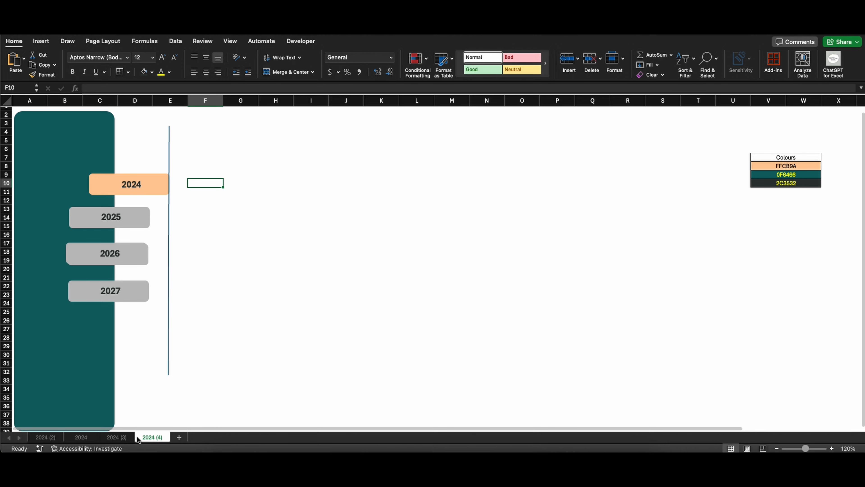
drag(136, 437, 38, 436)
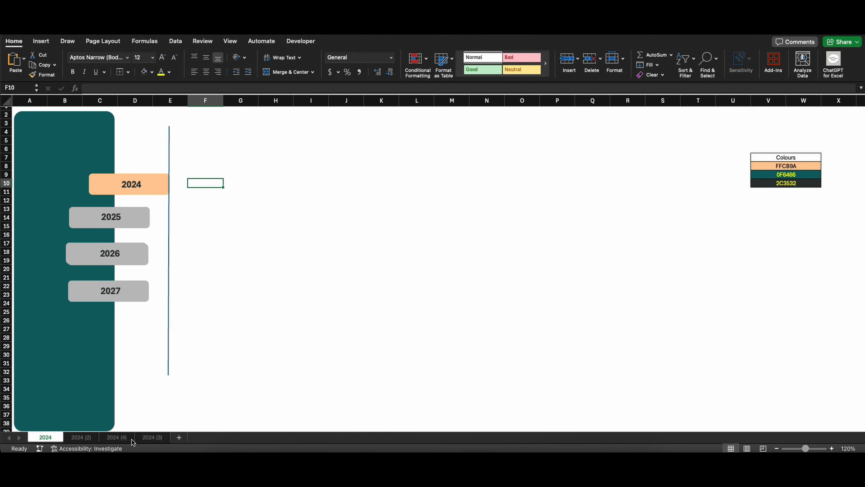
Rename the three sheet copies 2025, 2026 and 2027 in order, and open the 2025 sheet.
double_click(82, 437)
text(2025)
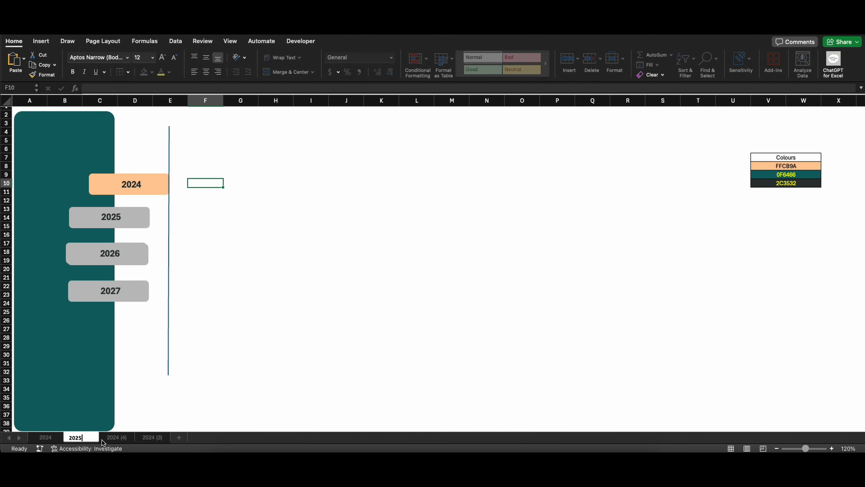
click(107, 438)
double_click(105, 438)
text(201)
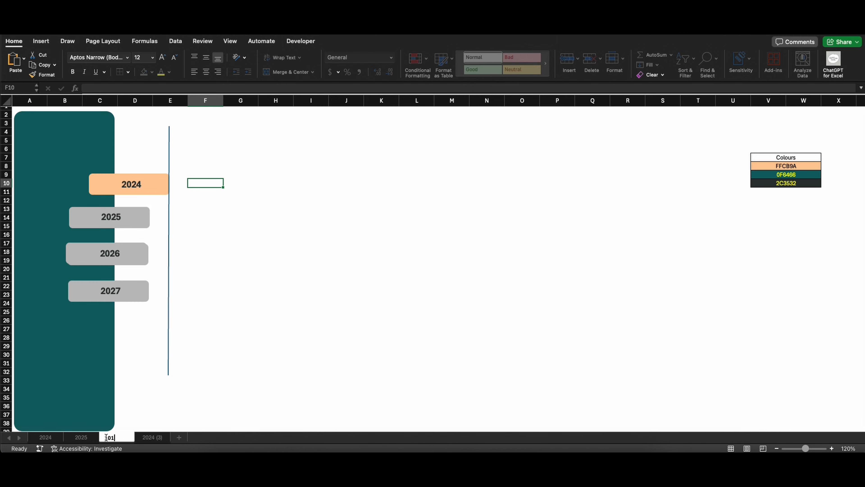
text(6)
click(152, 437)
double_click(152, 438)
text(2027)
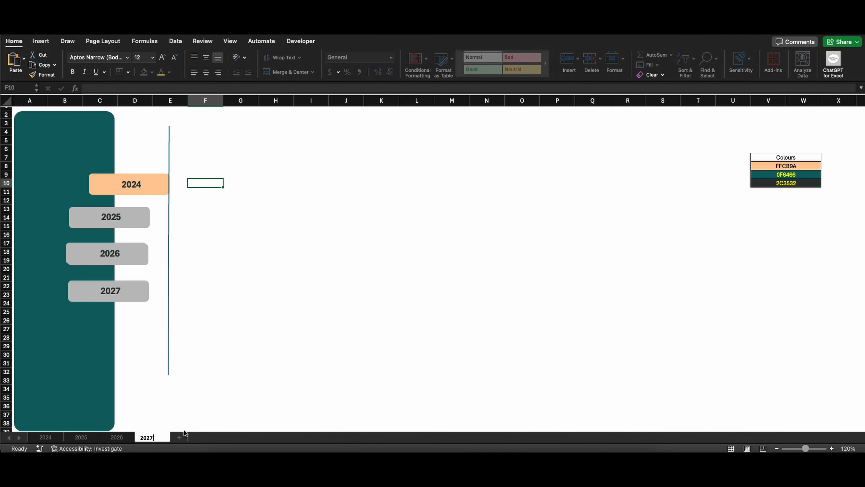
key(Return)
click(89, 436)
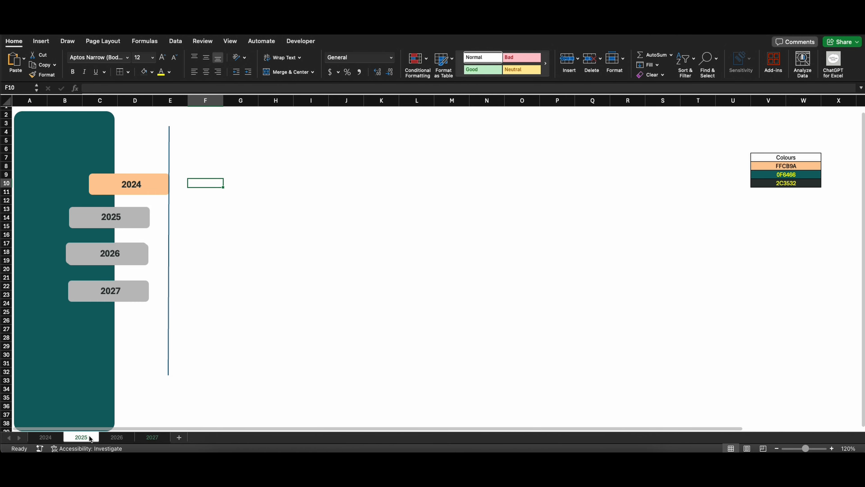
click(132, 211)
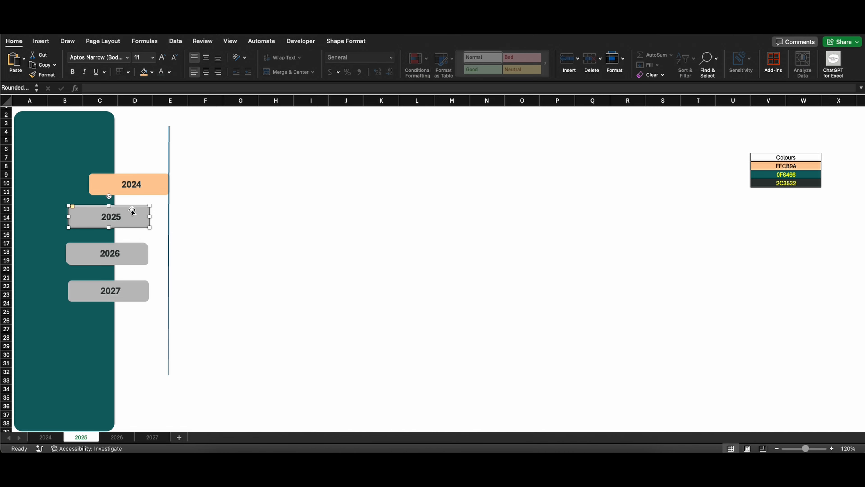
click(130, 216)
right_click(132, 213)
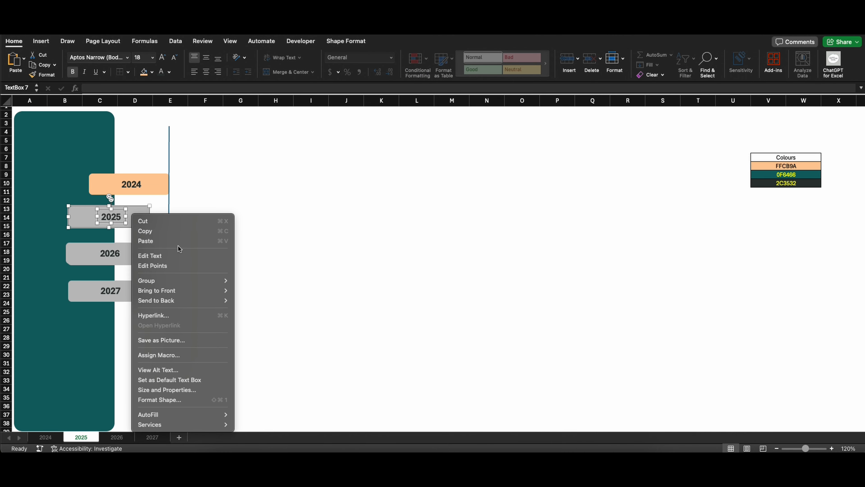
mouse_move(175, 283)
click(231, 245)
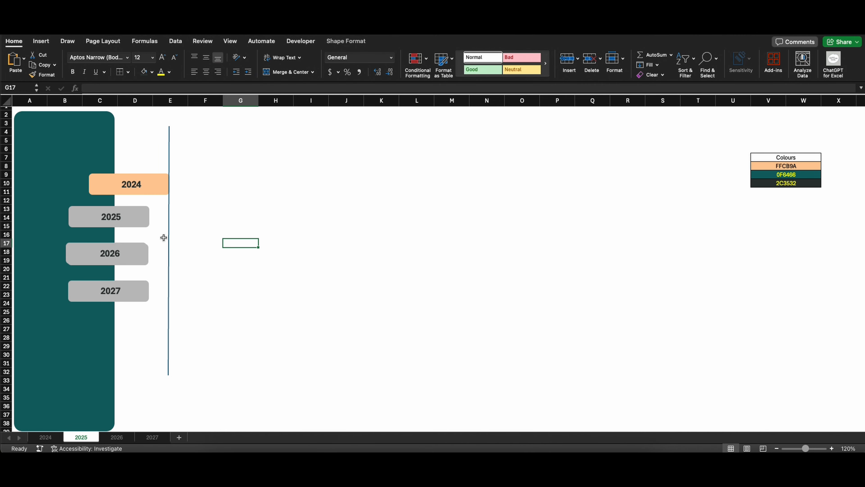
Move the 2025 rectangle and its text box together out to the vertical line, and shift the 2024 button back inward.
click(143, 205)
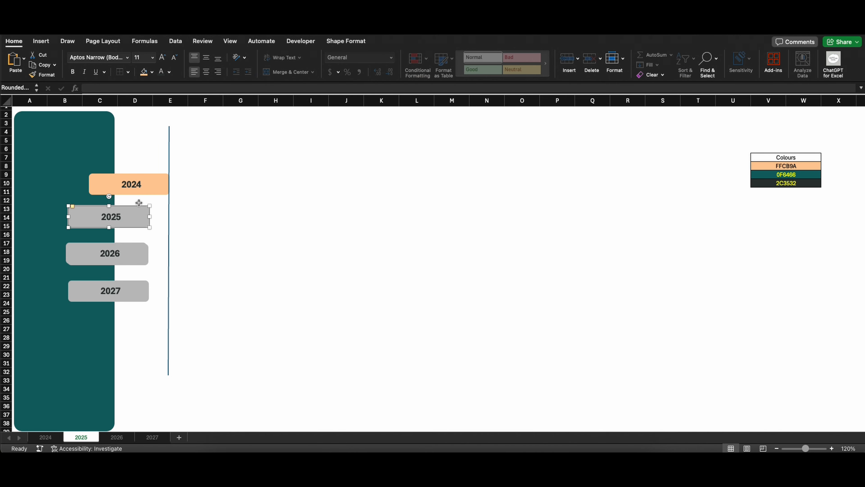
click(112, 217)
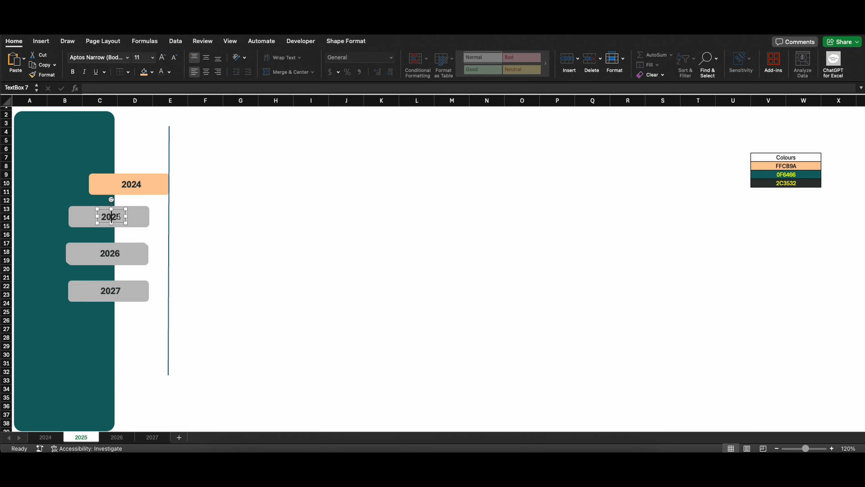
shift+click(137, 221)
drag(135, 228, 132, 203)
click(152, 192)
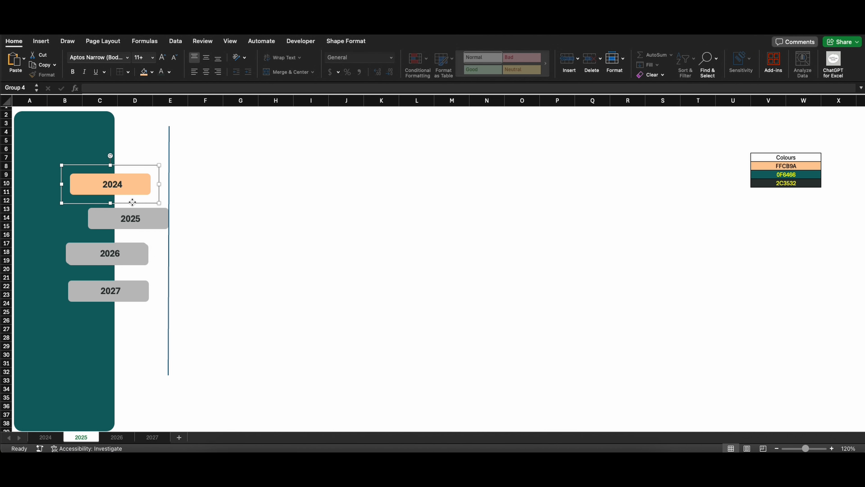
click(248, 226)
Fill the 2024 button with light grey and the 2025 rectangle with the recent peach colour FFCB9A.
click(127, 174)
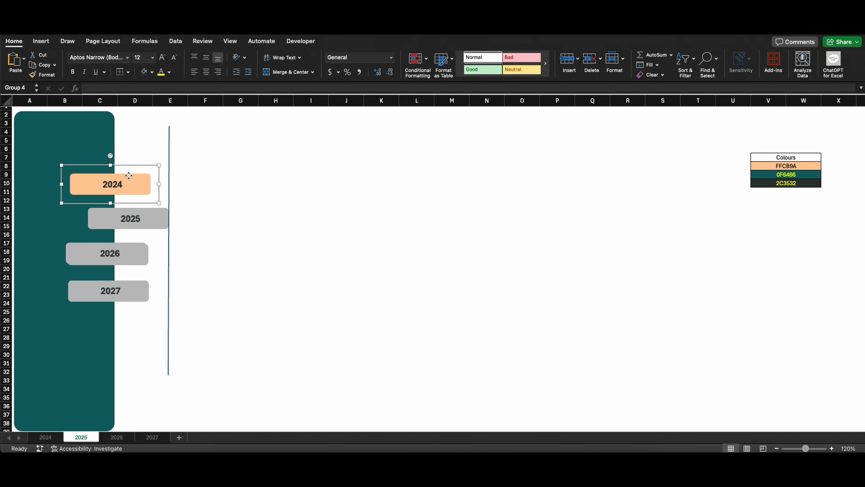
click(152, 72)
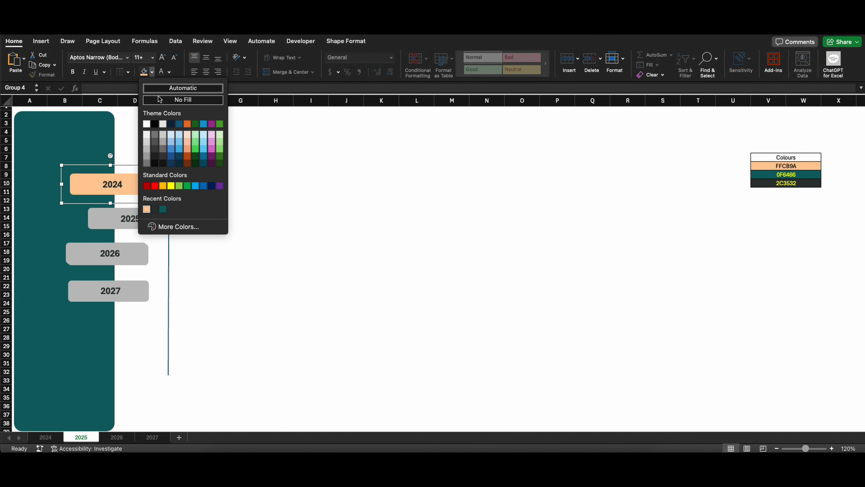
click(149, 140)
click(153, 226)
click(152, 71)
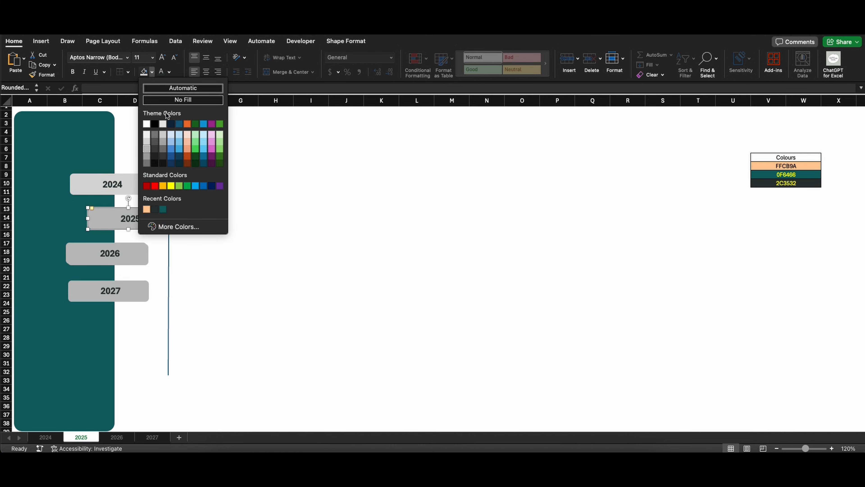
click(148, 211)
click(232, 218)
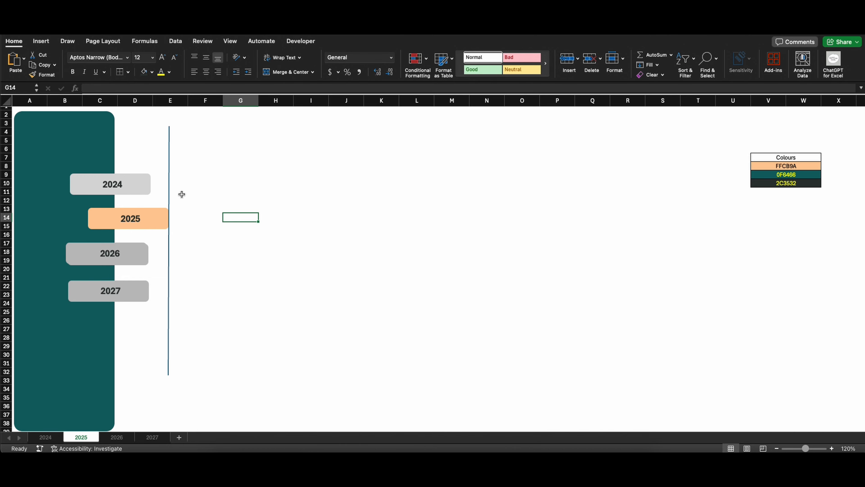
Delete the vertical divider line from the 2025 sheet.
click(169, 176)
key(Delete)
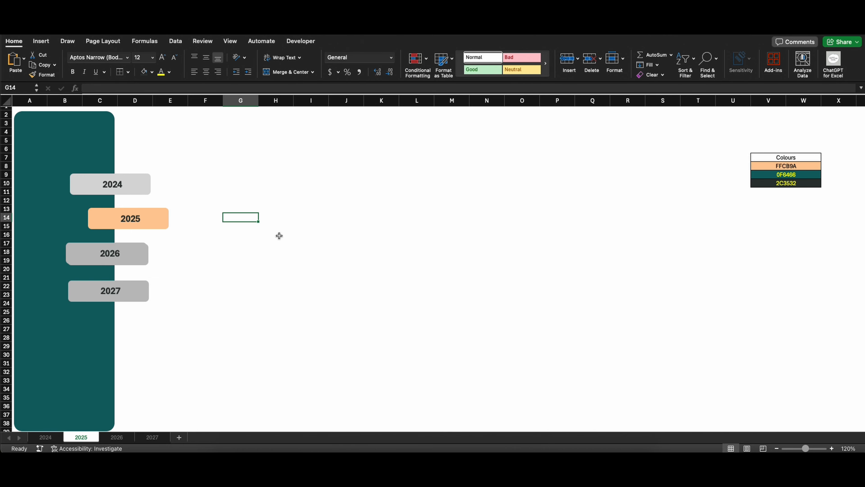
click(276, 235)
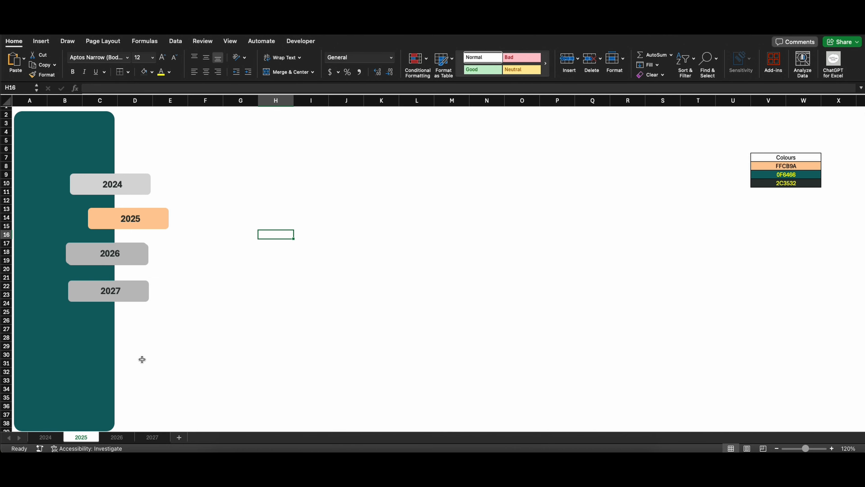
On the 2026 sheet, make the 2026 button protrude to the vertical line instead of 2024, and delete the leftover grey rectangle behind it.
click(116, 437)
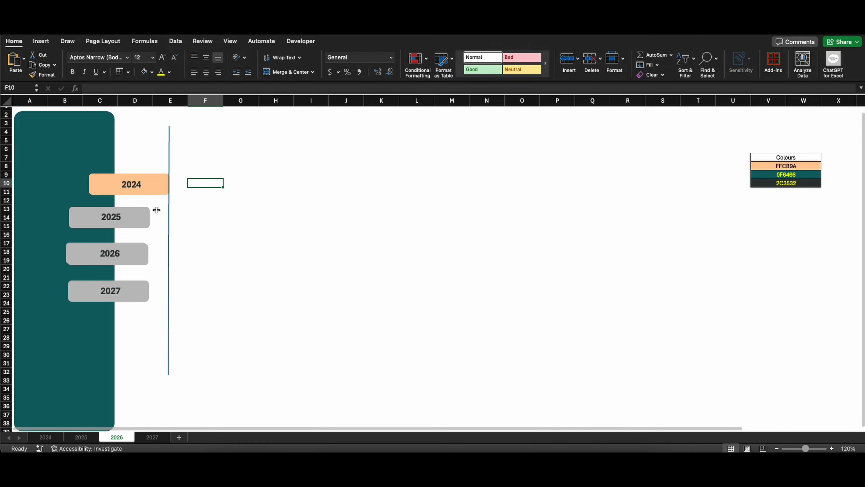
drag(158, 192, 136, 188)
click(135, 269)
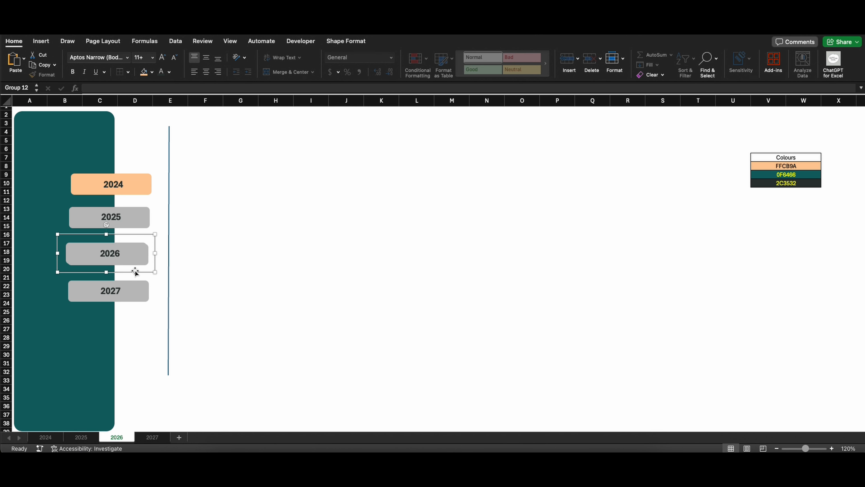
drag(134, 271, 155, 273)
click(70, 257)
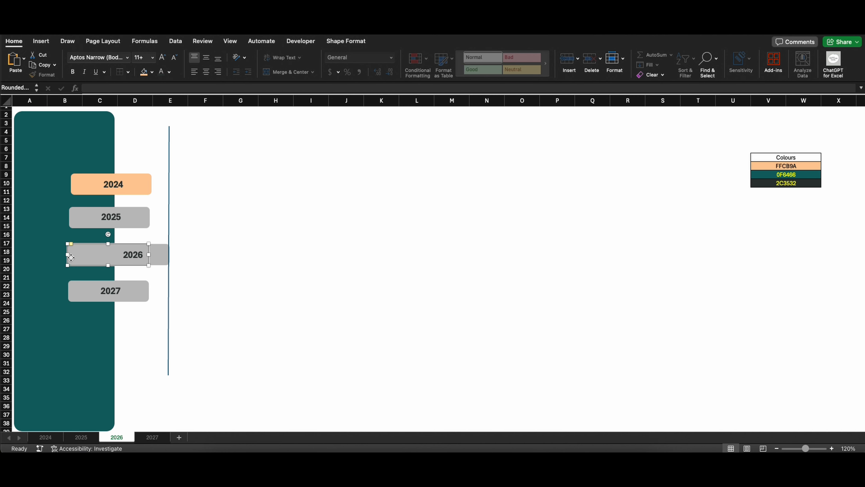
key(Delete)
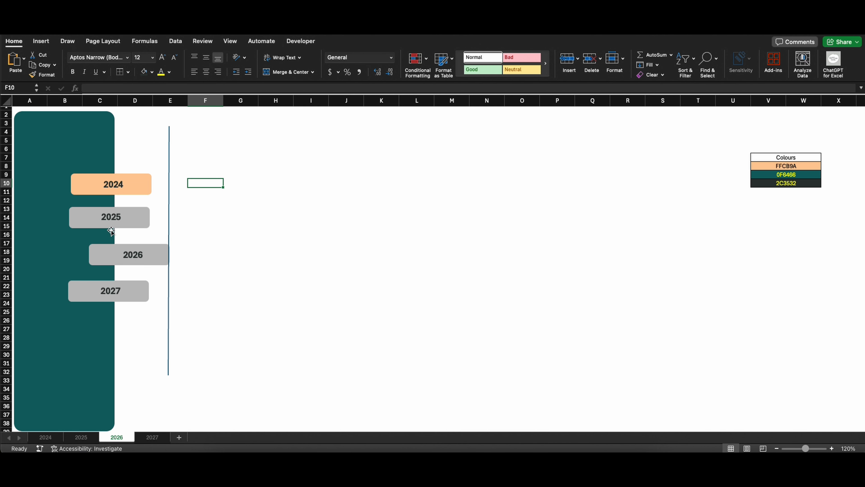
On the 2026 sheet, fill the 2024 button with light grey and the 2026 button with the recent peach colour.
click(138, 181)
click(152, 72)
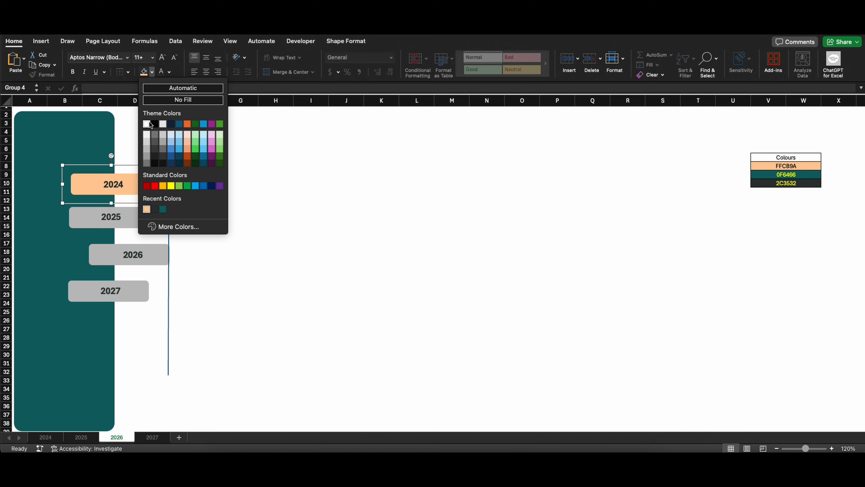
click(146, 143)
click(153, 246)
click(152, 72)
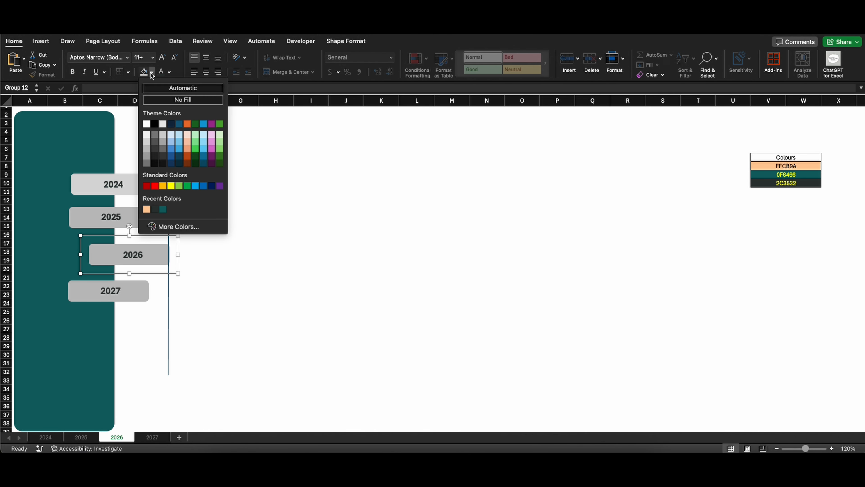
click(147, 209)
Delete the vertical guide line from the 2026 sheet.
click(206, 252)
click(170, 172)
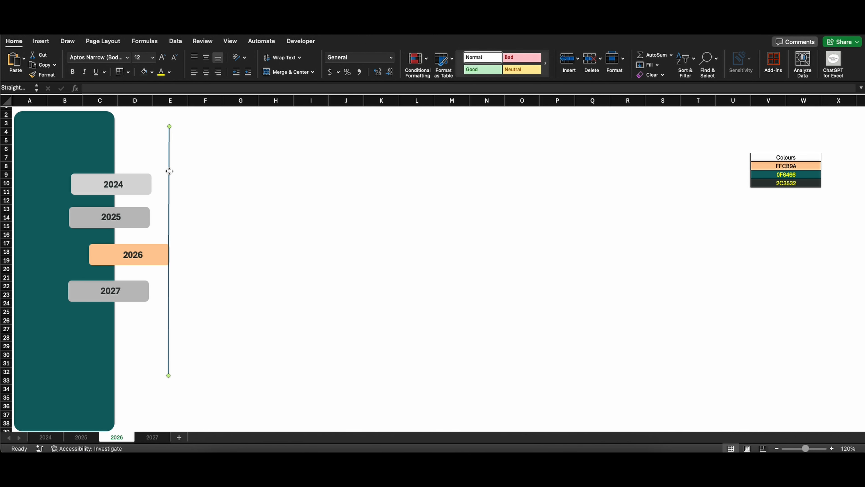
key(Delete)
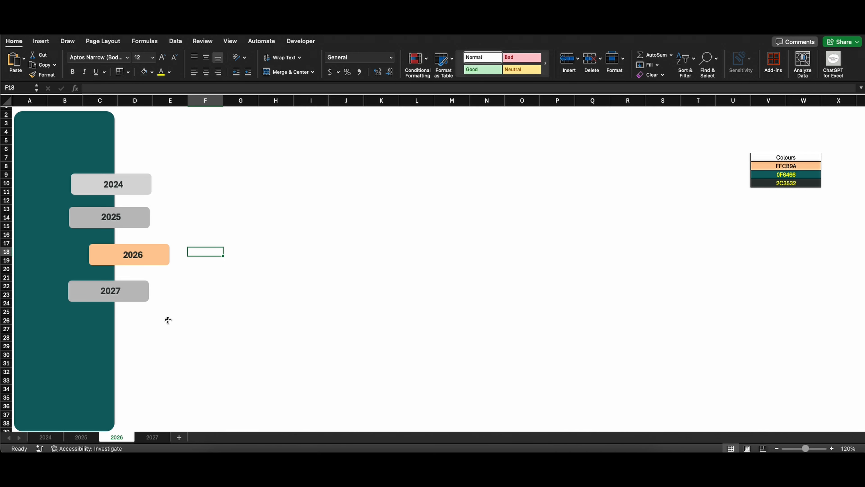
On the 2027 sheet, shift the 2024 button back inward and move the 2027 button out to the vertical line.
click(153, 437)
click(156, 174)
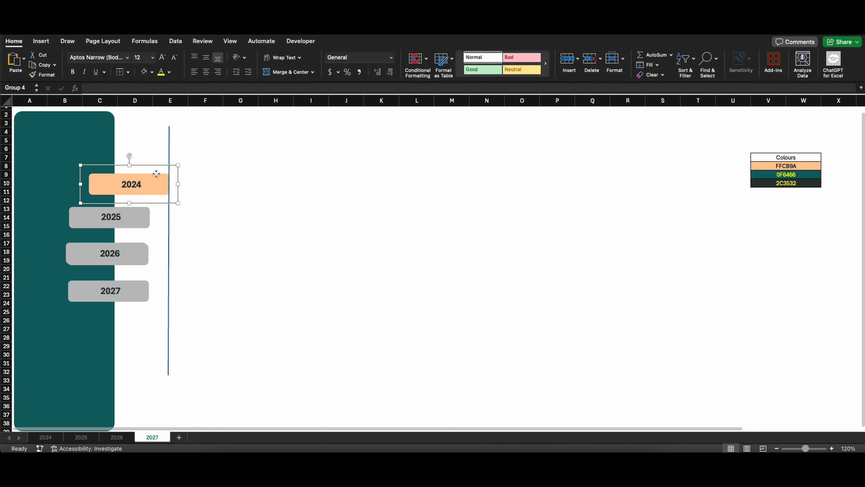
drag(156, 173, 137, 173)
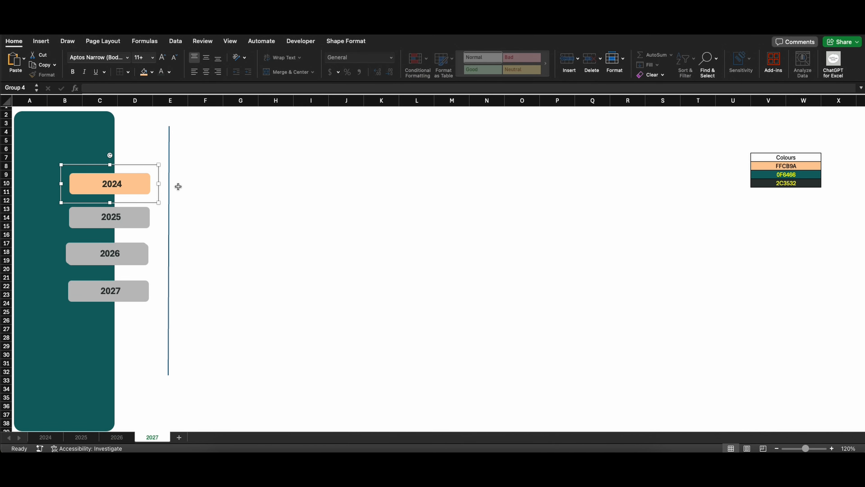
drag(127, 287, 146, 289)
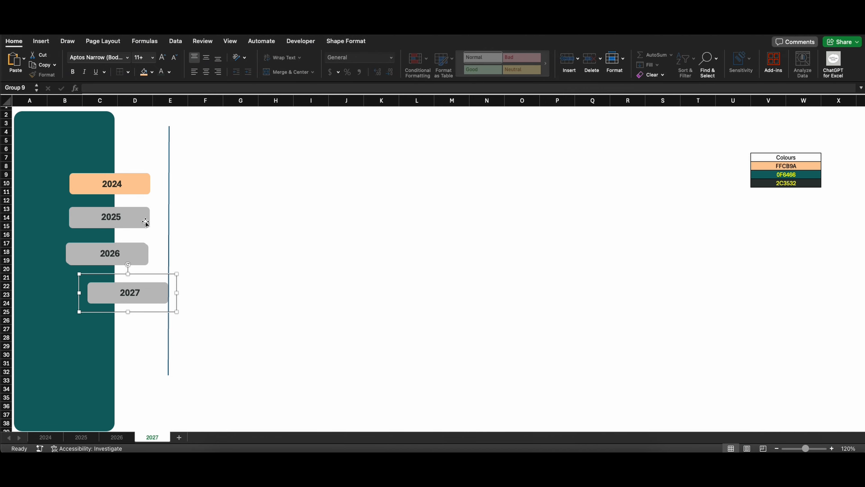
Fill the protruding 2027 button with peach and the 2024 button with light grey.
click(147, 74)
click(112, 186)
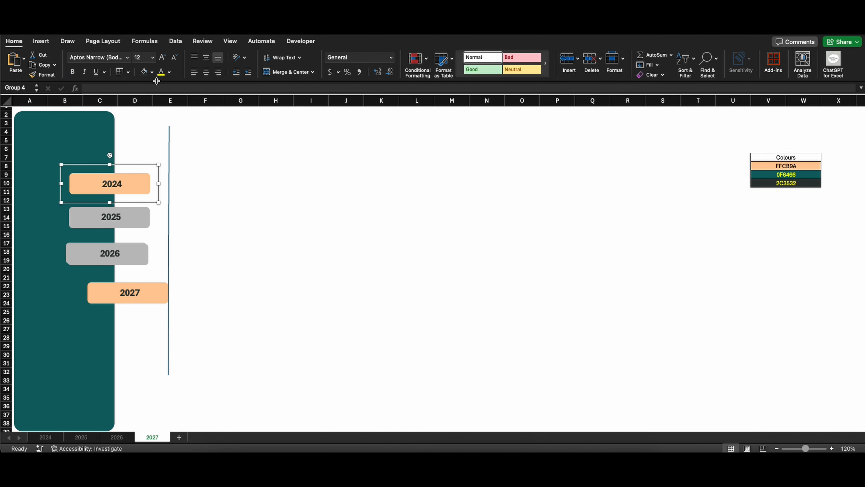
click(153, 72)
click(149, 138)
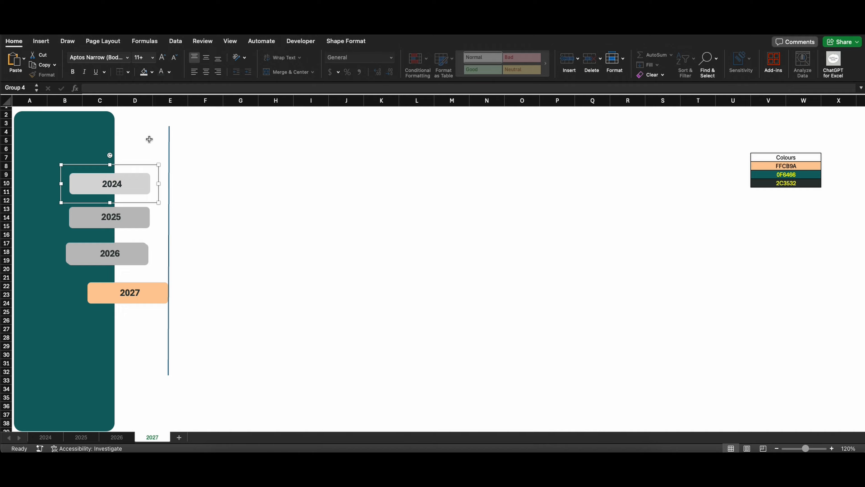
Delete the vertical guide line from the 2027 sheet and from the 2024 sheet.
click(168, 133)
key(Delete)
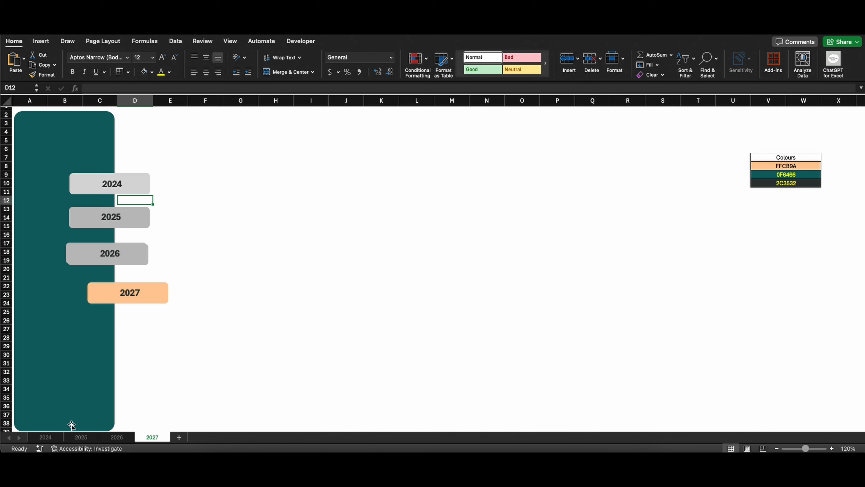
click(80, 437)
click(45, 437)
click(168, 274)
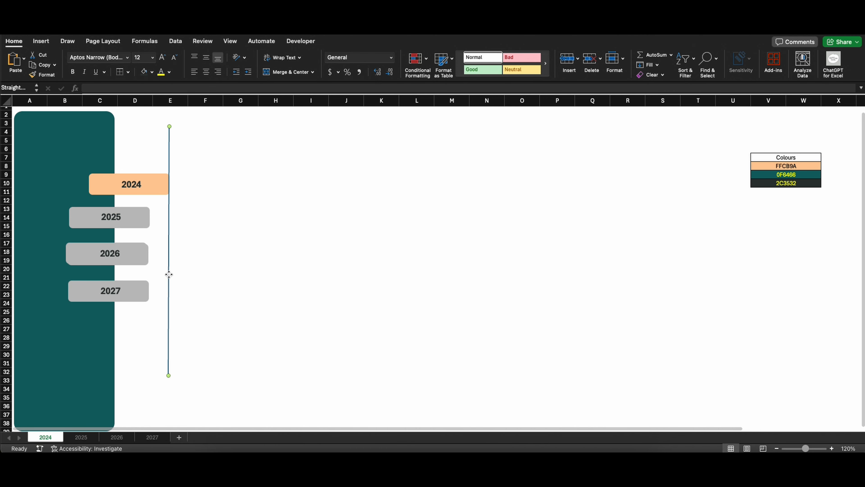
key(Delete)
On the 2024 sheet, hyperlink the 2025 rectangle to the 2025 sheet within this document.
right_click(143, 223)
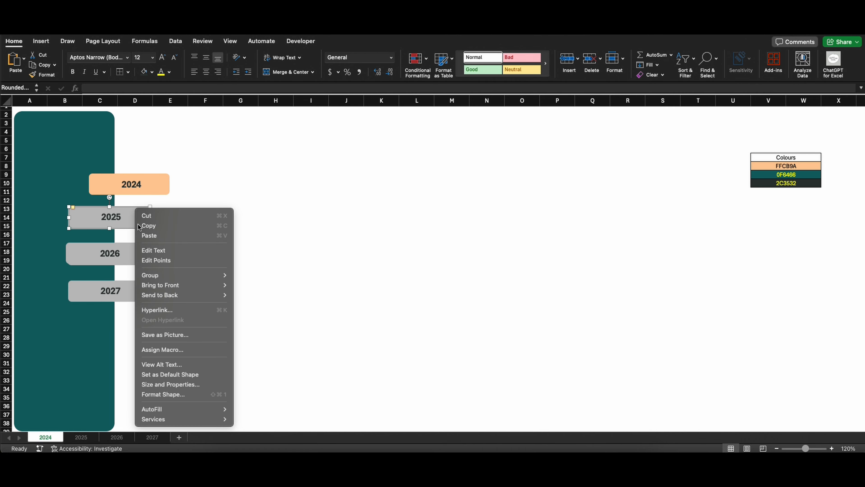
click(184, 311)
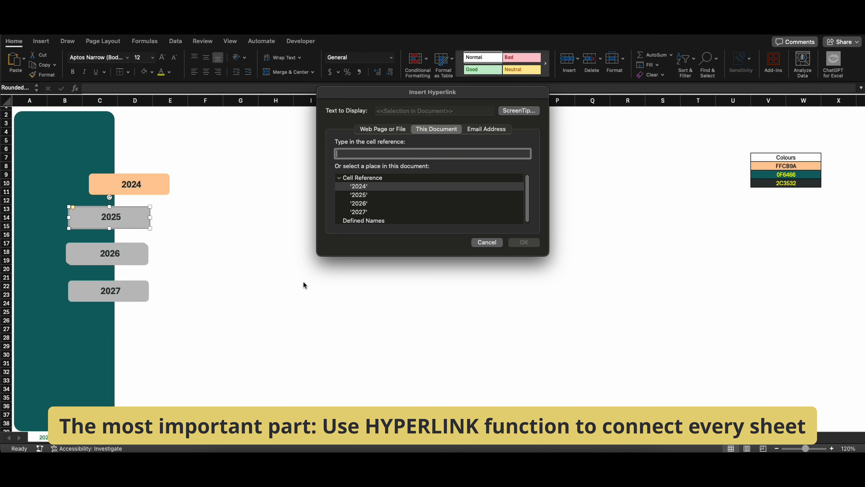
click(377, 196)
click(524, 242)
Hyperlink the 2026 button on the 2024 sheet to cell A1 of the 2026 sheet.
click(134, 252)
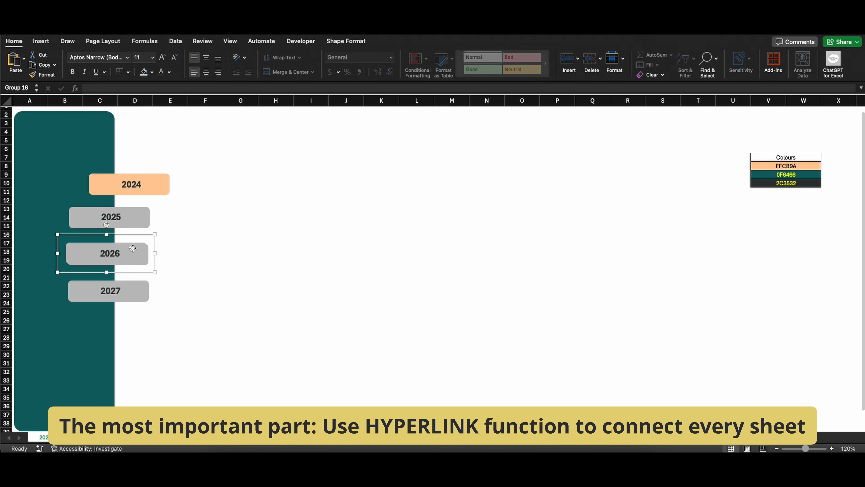
right_click(134, 248)
mouse_move(192, 298)
click(178, 324)
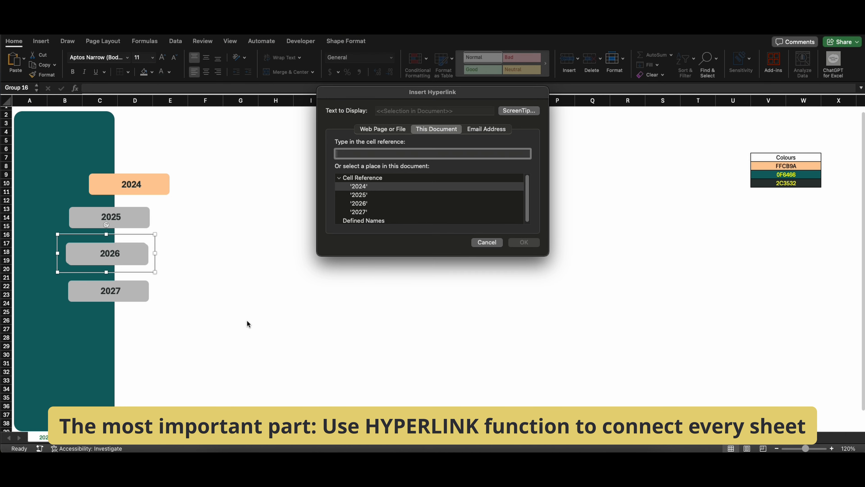
click(369, 202)
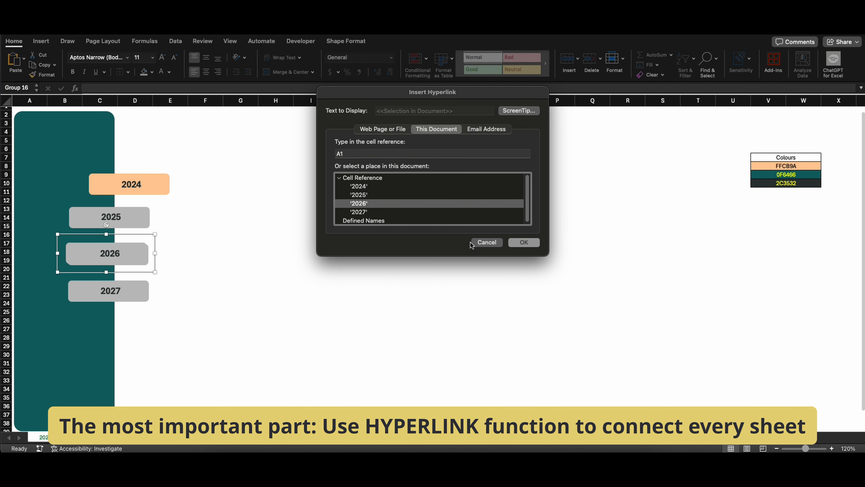
click(524, 242)
Hyperlink the 2027 button on the 2024 sheet to the 2027 sheet.
click(123, 292)
right_click(141, 291)
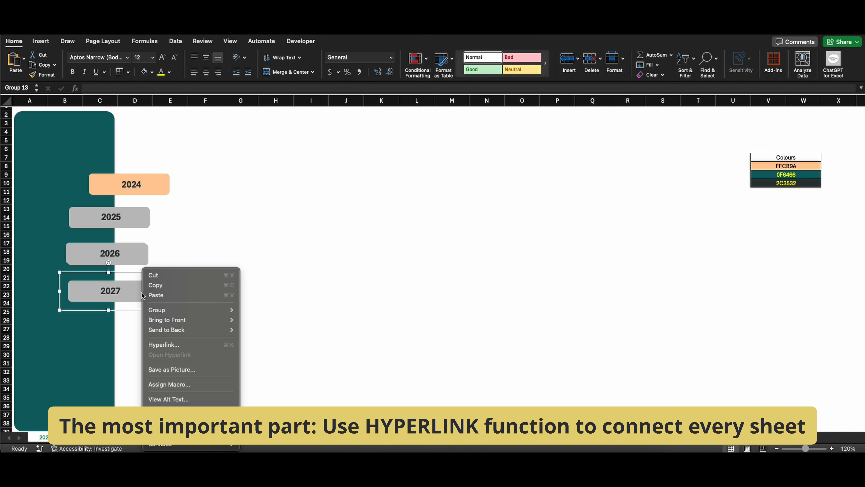
click(163, 345)
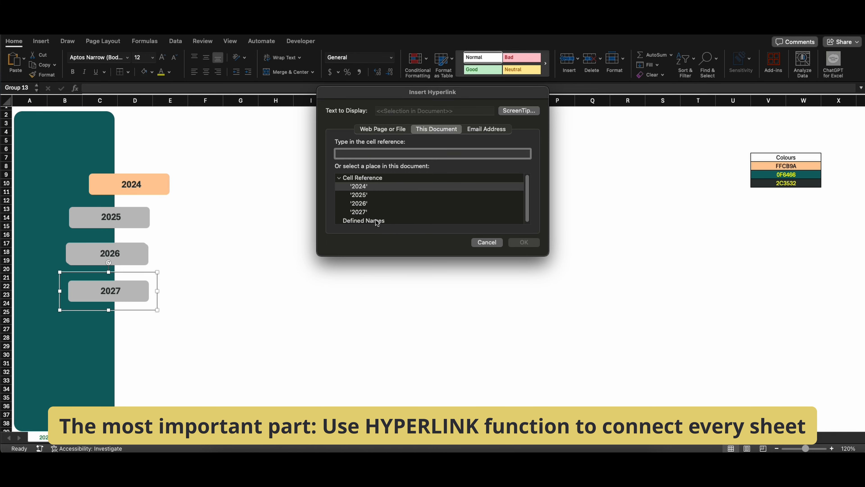
click(373, 214)
click(524, 242)
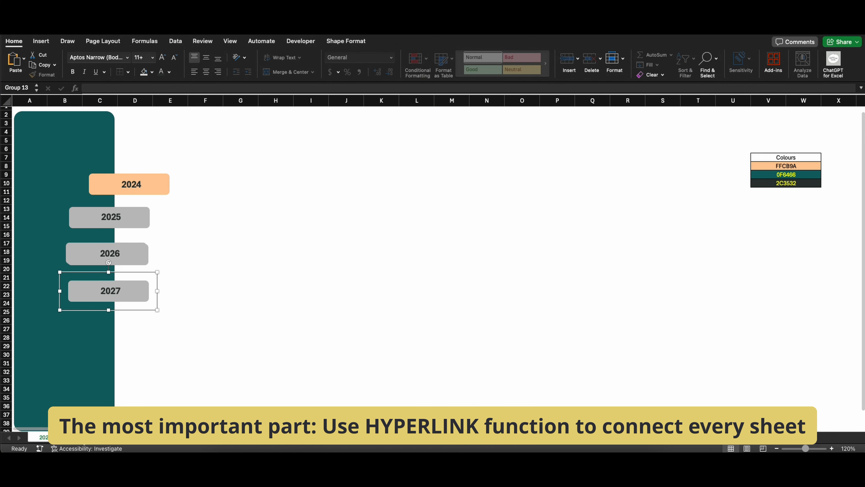
On the 2025 sheet, hyperlink the 2024 button to cell A1 of the 2024 sheet.
click(78, 437)
right_click(140, 185)
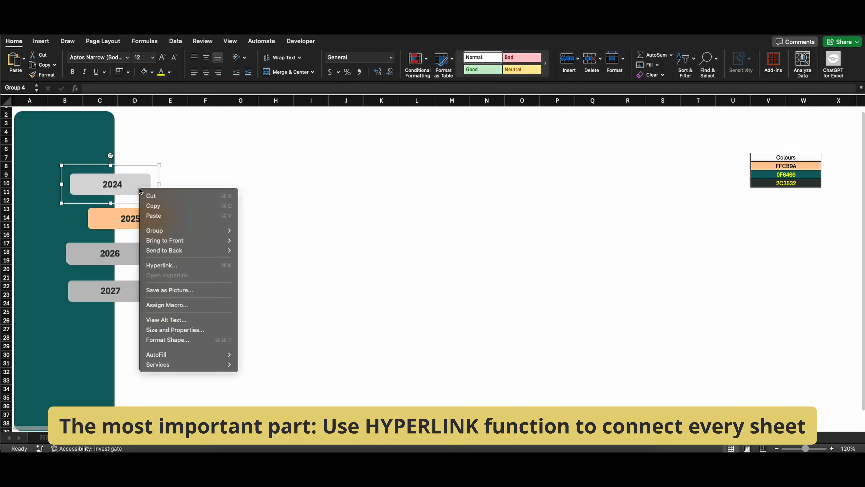
click(194, 263)
click(362, 187)
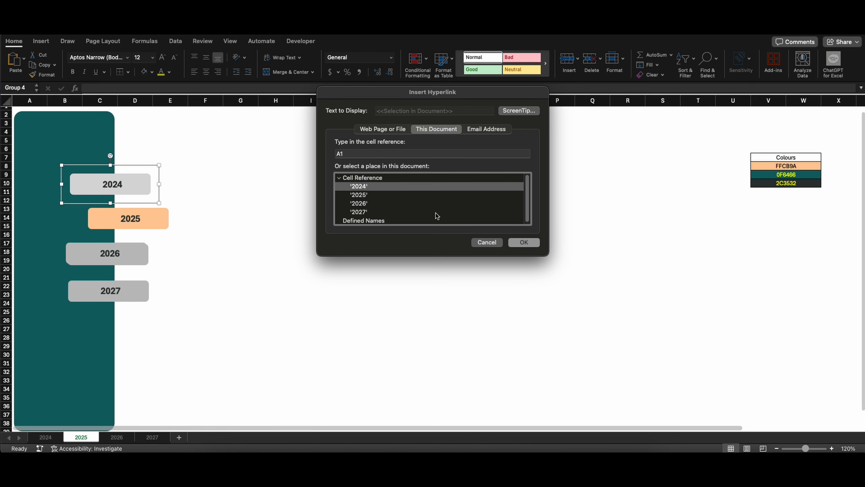
click(524, 243)
Hyperlink the 2025 sheet's 2026 button to the 2026 sheet and its 2027 button to the 2027 sheet.
right_click(136, 243)
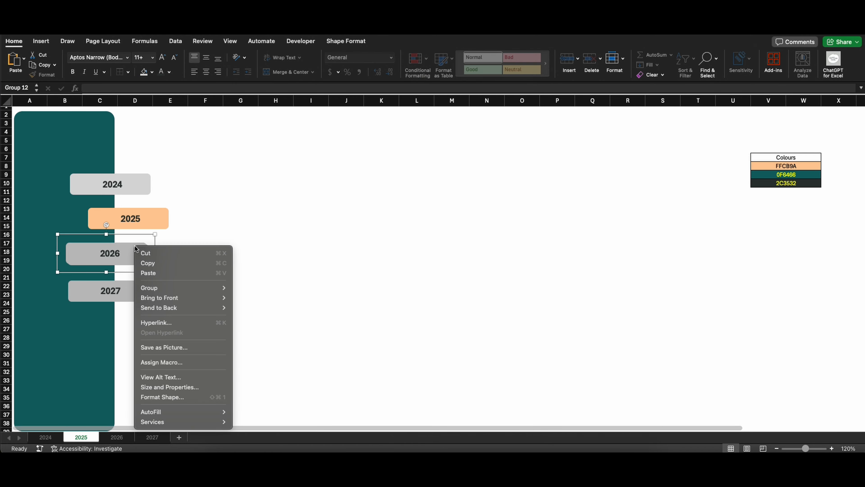
click(195, 320)
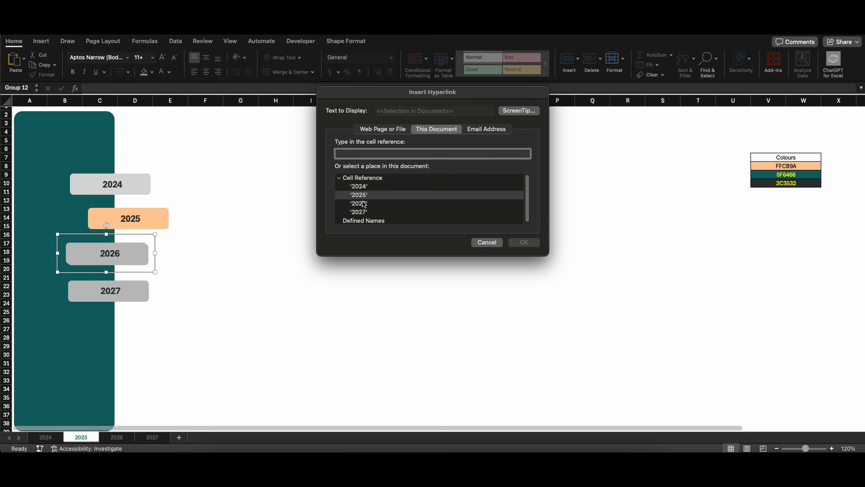
click(361, 203)
click(523, 242)
right_click(113, 291)
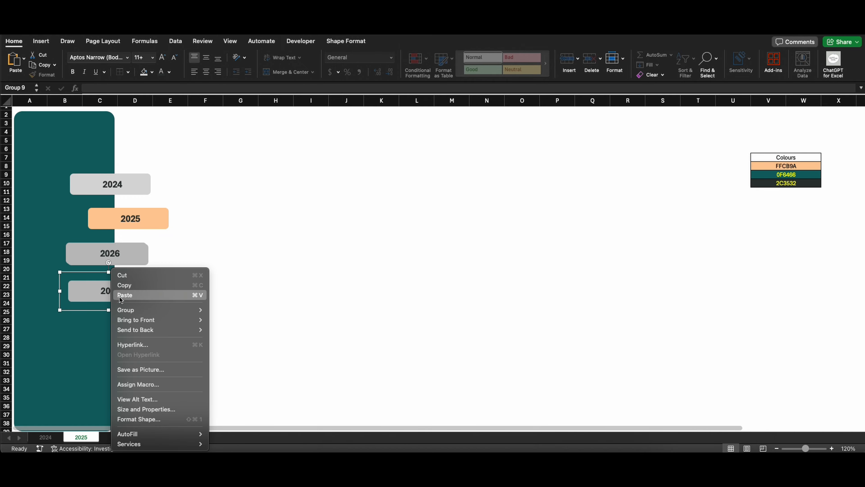
click(133, 345)
click(363, 211)
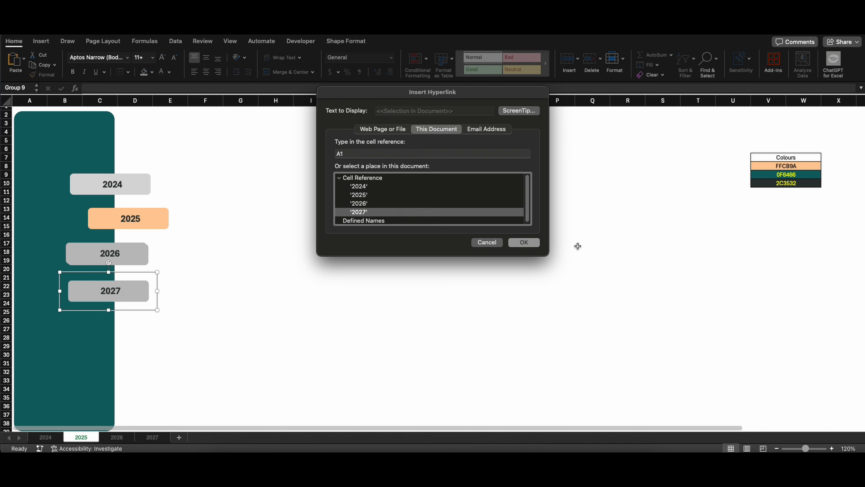
click(538, 243)
On the 2026 sheet, fill the 2024 button with the darker grey used by the other inactive buttons.
click(117, 436)
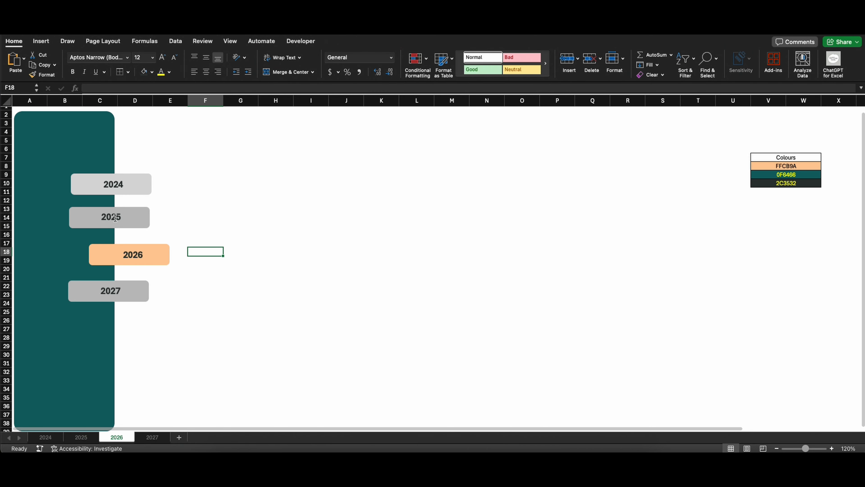
right_click(137, 189)
click(132, 123)
click(151, 74)
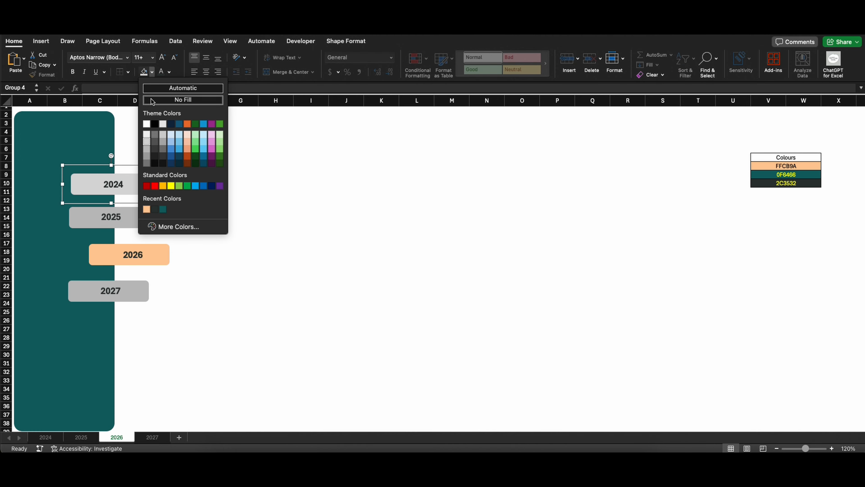
click(147, 149)
Hyperlink the 2026 sheet's 2024 button to the 2024 sheet and its 2025 rectangle to the 2025 sheet.
right_click(147, 187)
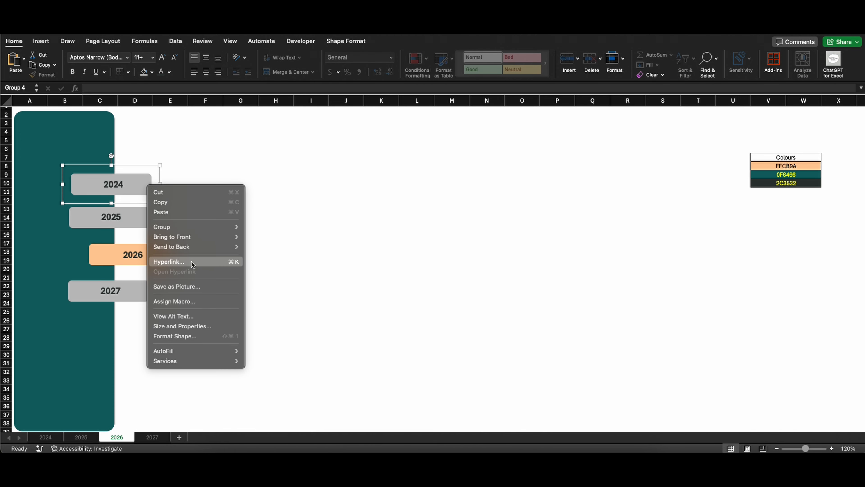
click(191, 262)
click(367, 187)
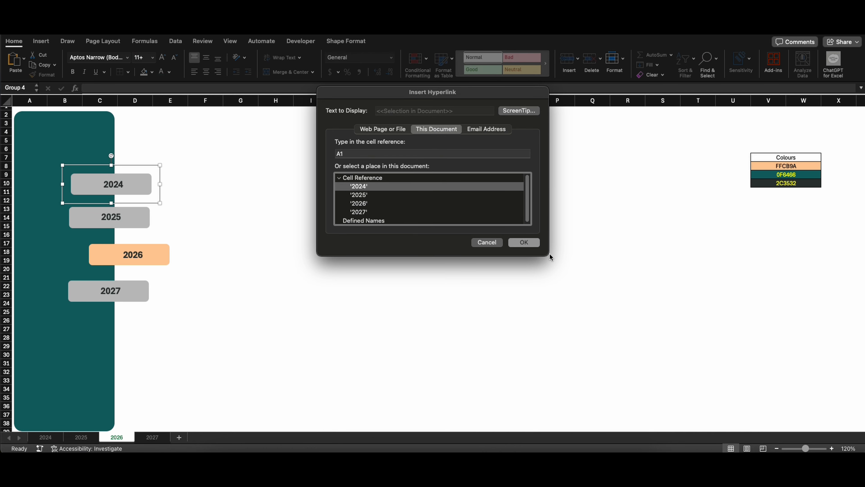
click(523, 242)
right_click(153, 220)
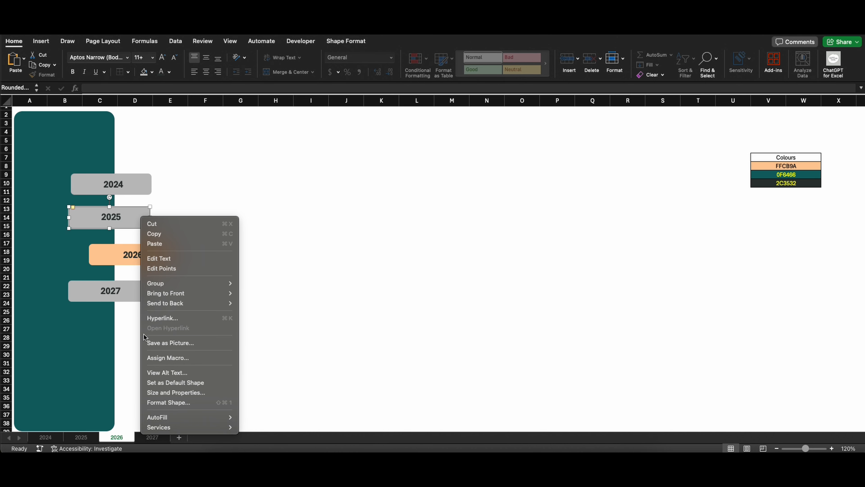
click(160, 318)
click(358, 195)
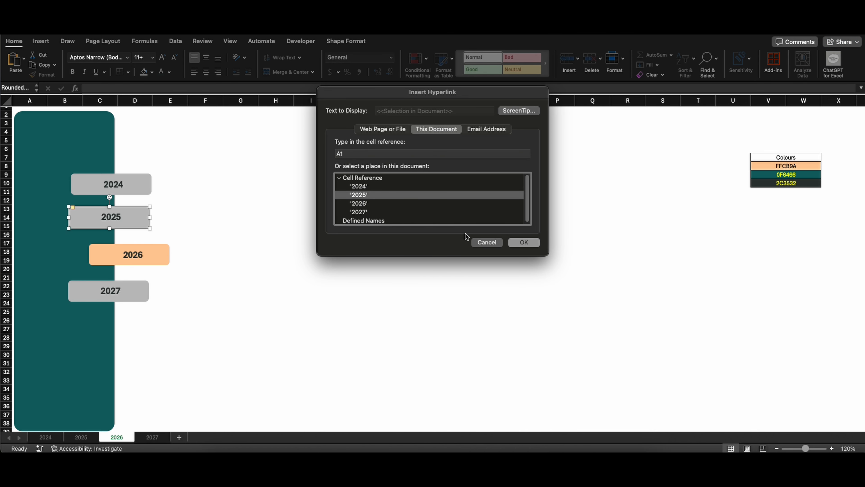
click(523, 242)
Hyperlink the 2027 button's rectangle on the 2026 sheet to the 2027 sheet.
right_click(118, 290)
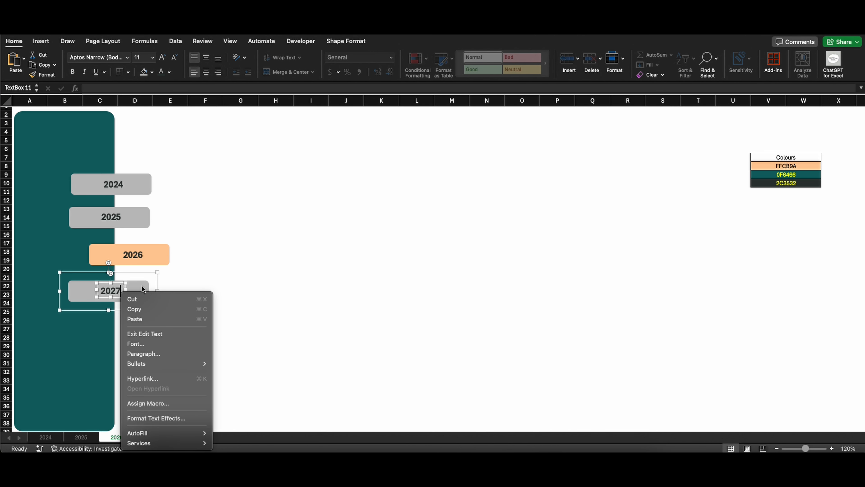
right_click(142, 296)
click(167, 335)
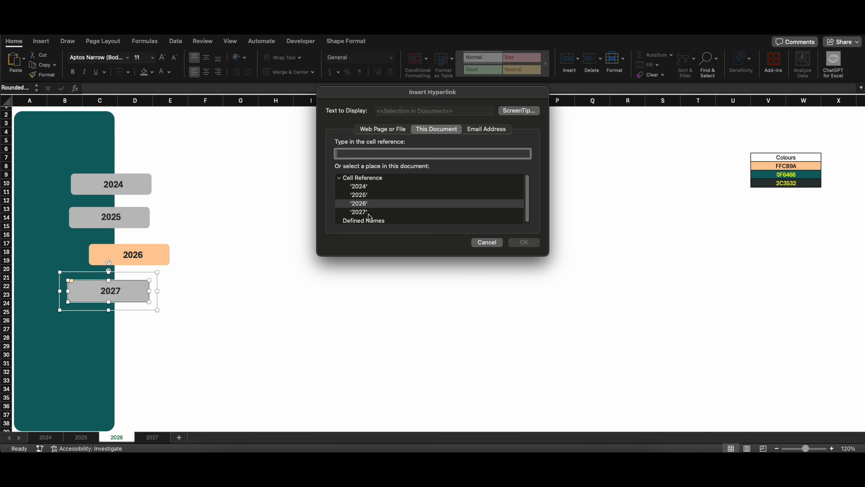
click(358, 211)
click(524, 242)
On the 2027 sheet, fill the 2024 button with the darker grey used by the other inactive buttons.
click(153, 437)
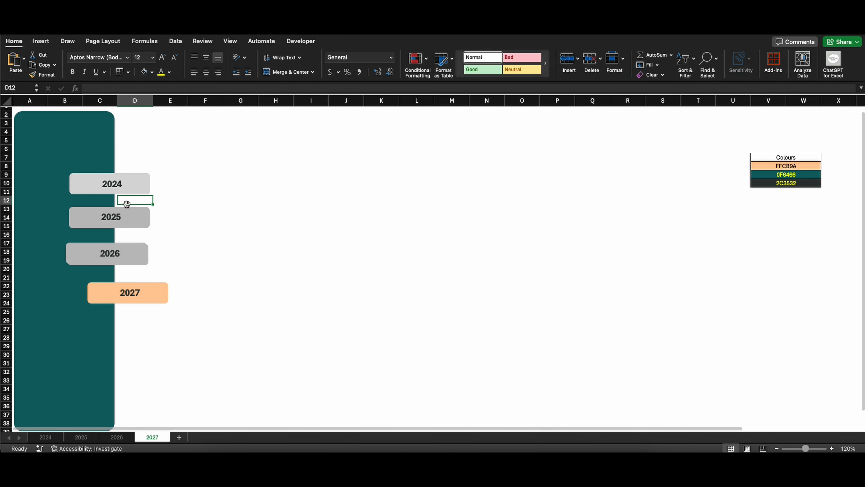
right_click(136, 184)
click(152, 73)
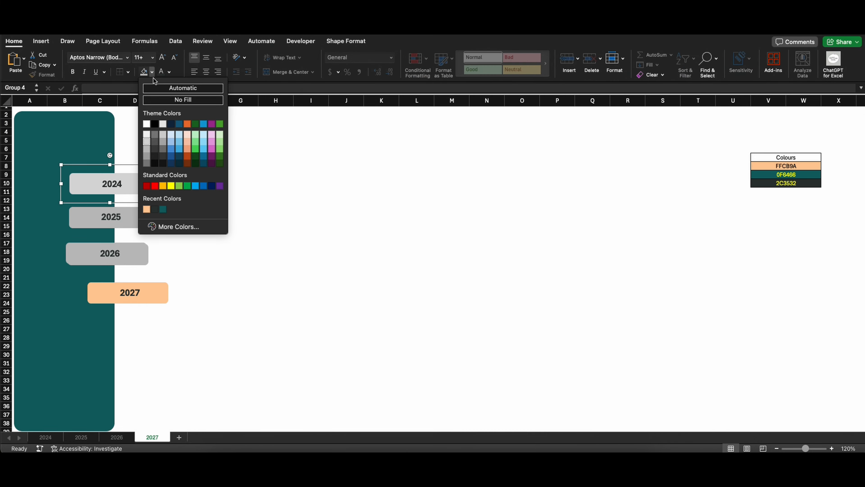
click(144, 150)
Hyperlink the 2027 sheet's 2024 button to the 2024 sheet in this document.
right_click(143, 176)
click(182, 254)
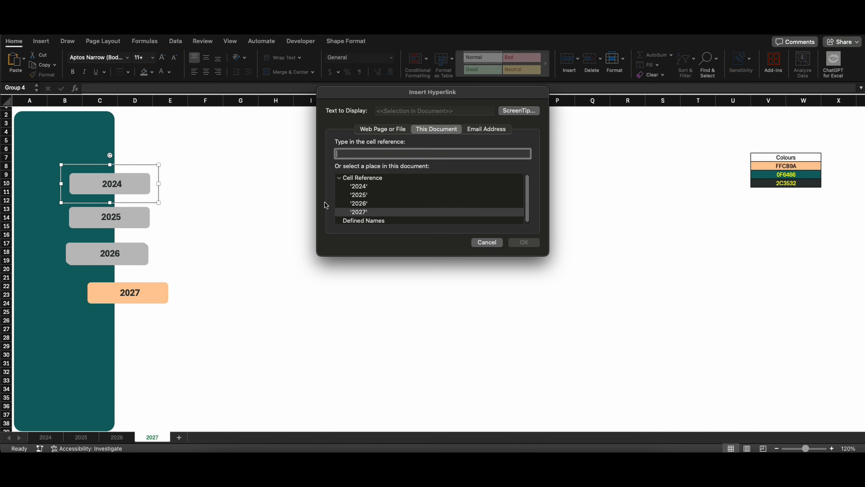
click(349, 188)
click(532, 240)
Hyperlink the 2025 button's rectangle on the 2027 sheet to cell A1 of the 2025 sheet.
click(148, 222)
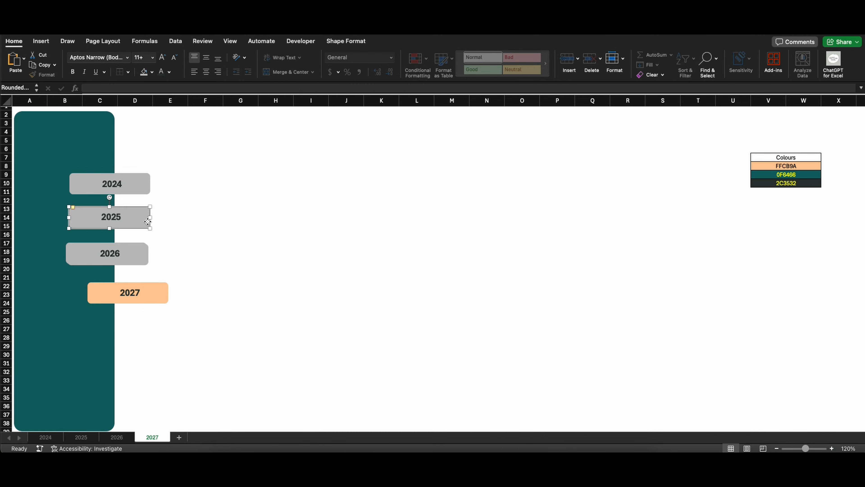
right_click(148, 222)
click(191, 320)
click(364, 196)
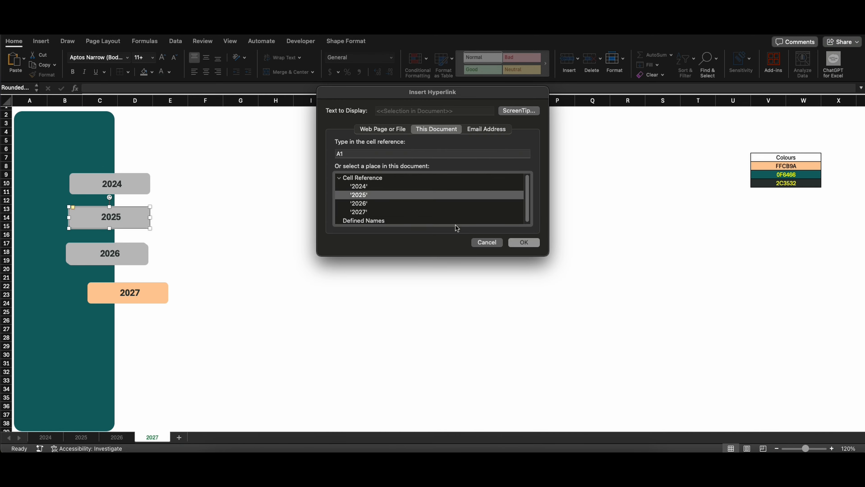
click(524, 242)
Hyperlink the 2027 sheet's 2026 button group to cell A1 of the 2026 sheet.
right_click(127, 257)
mouse_move(149, 304)
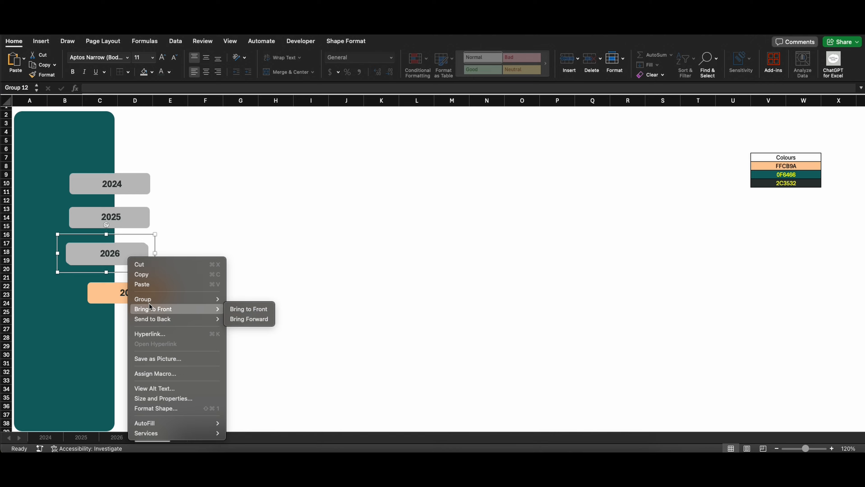
click(150, 334)
click(360, 203)
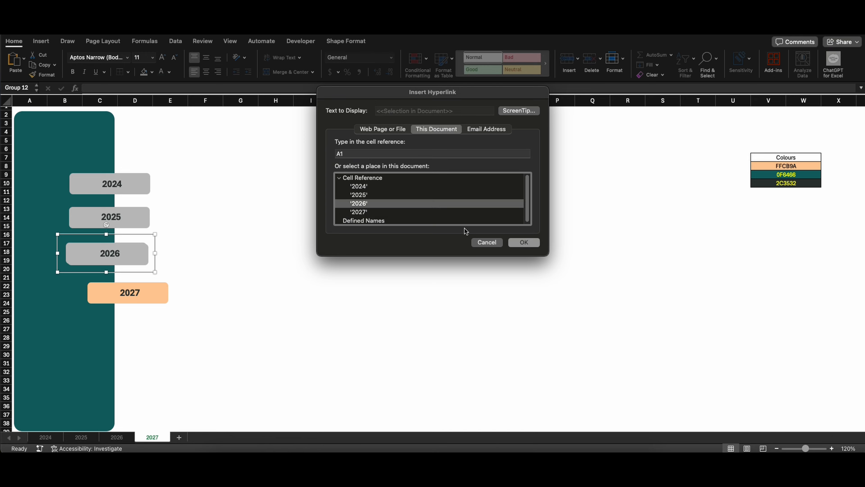
click(520, 242)
click(371, 334)
Test the side panel's year buttons by following their links between the 2024, 2025, 2026 and 2027 sheets.
click(110, 218)
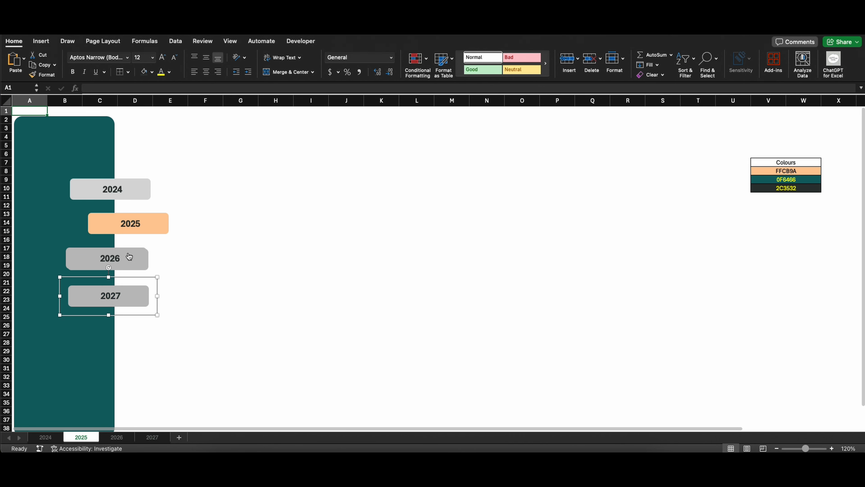
click(136, 257)
click(135, 199)
click(112, 222)
click(116, 259)
click(112, 295)
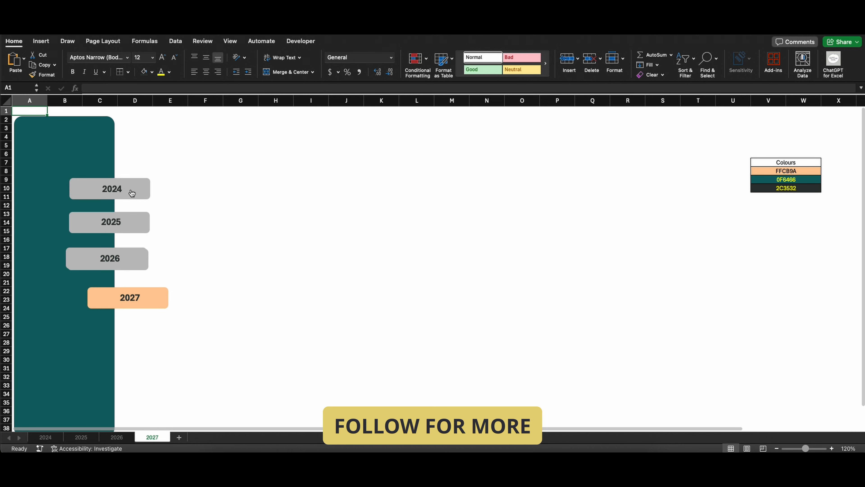
click(106, 191)
click(129, 222)
click(139, 187)
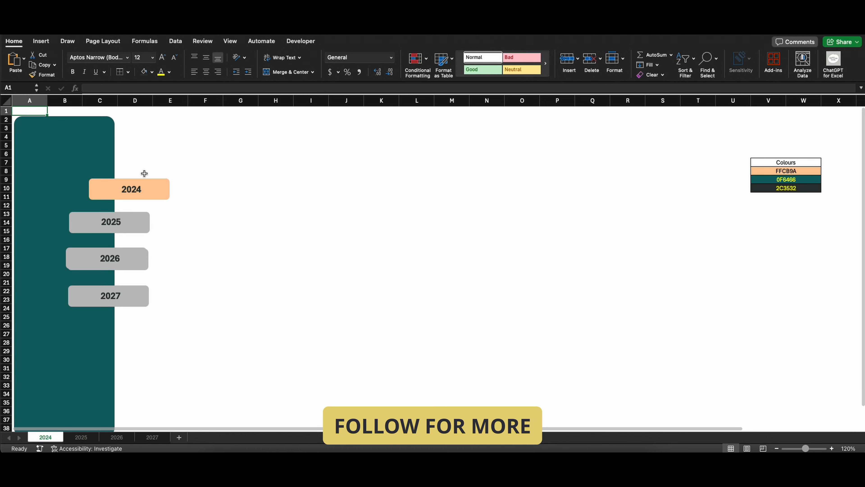
On the 2025 sheet, fill the 2024 button with the darker grey of the other inactive buttons.
click(131, 231)
right_click(133, 193)
click(152, 72)
click(152, 72)
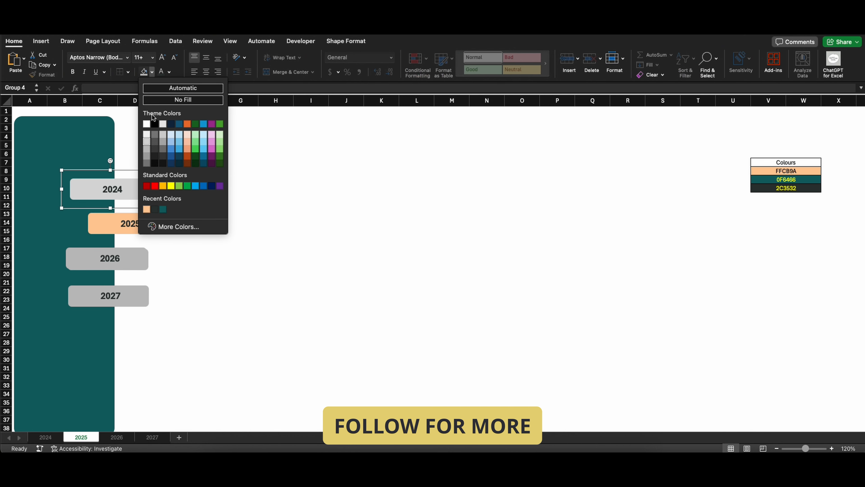
click(146, 142)
click(205, 171)
Recheck navigation from the 2025 sheet by cycling through all the year buttons, finishing on the 2026 sheet.
click(112, 259)
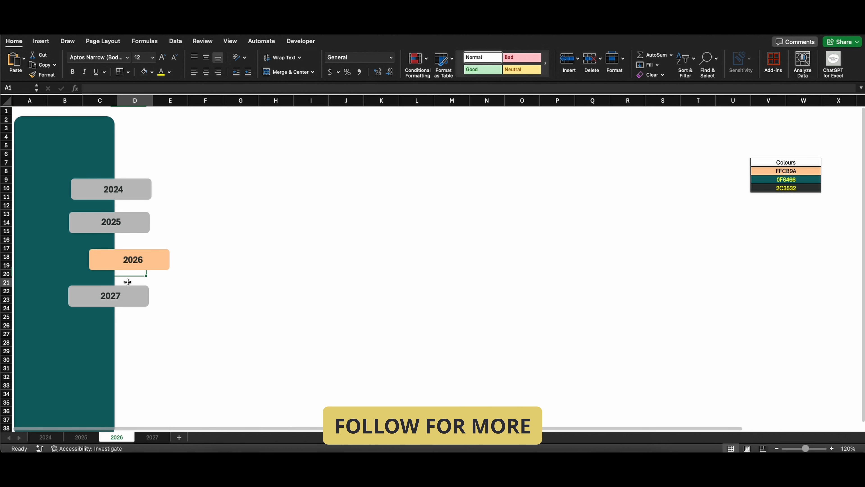
click(115, 295)
click(133, 190)
click(129, 220)
click(126, 264)
click(121, 296)
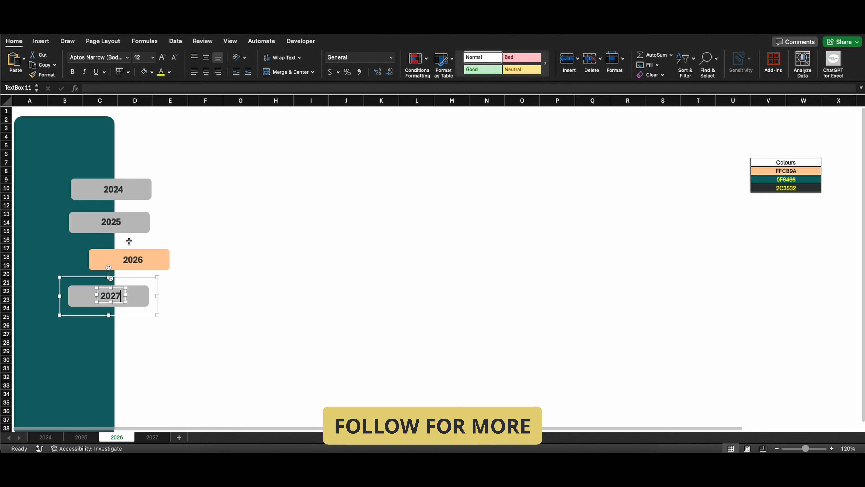
click(129, 227)
click(137, 195)
click(138, 222)
click(135, 259)
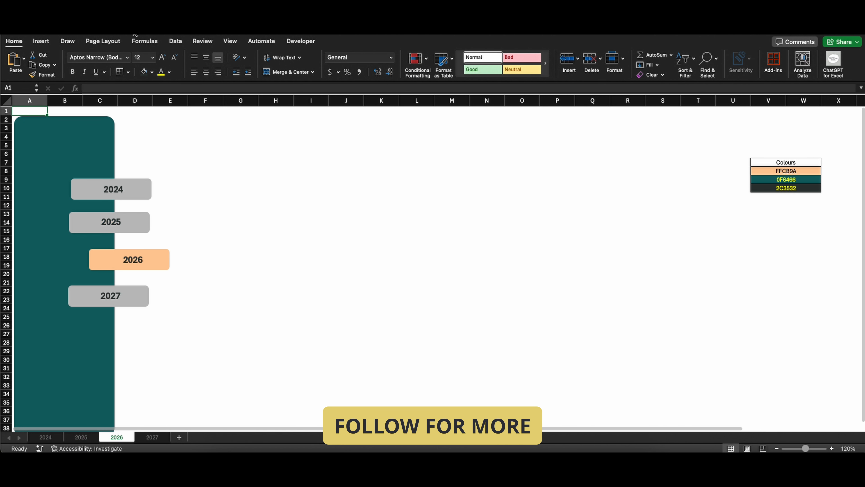